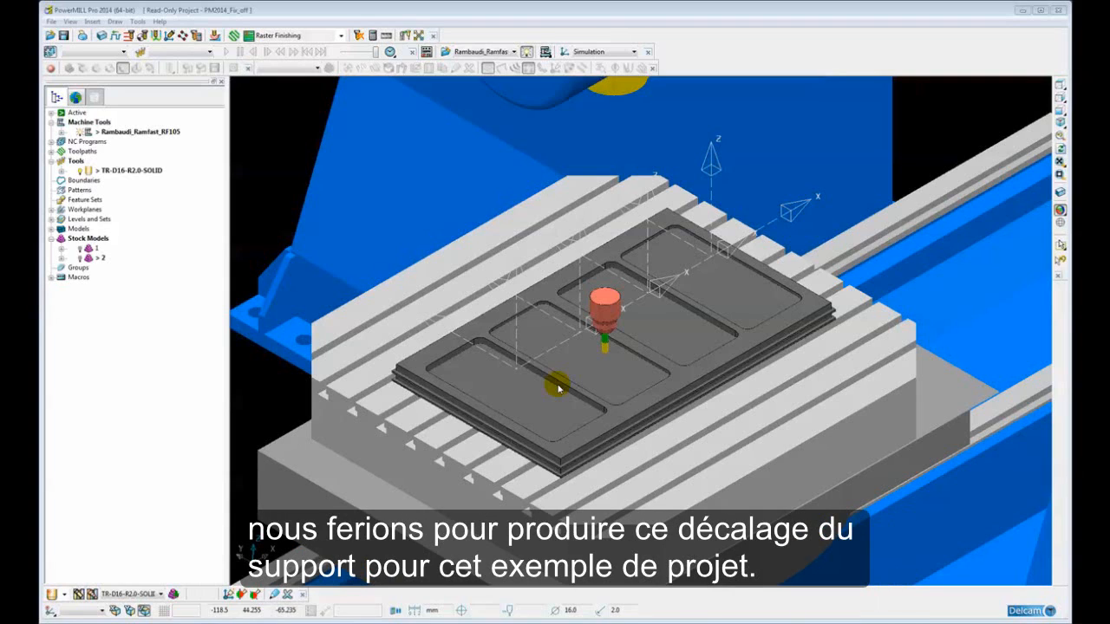
Display levels 1, 2, 3 and 4 so that all four part impressions are drawn in the fixture.
{"action": "middle_click_drag", "start_coordinate": [589, 324], "coordinate": [608, 306], "text": "shift"}
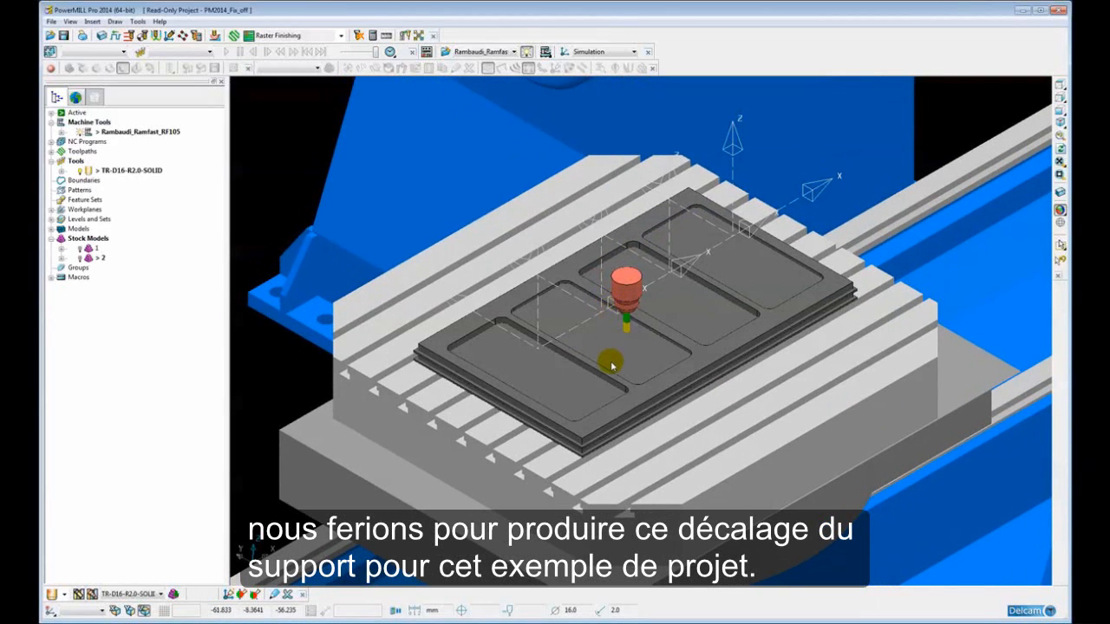
{"action": "scroll", "coordinate": [610, 367], "scroll_direction": "up", "scroll_amount": 2}
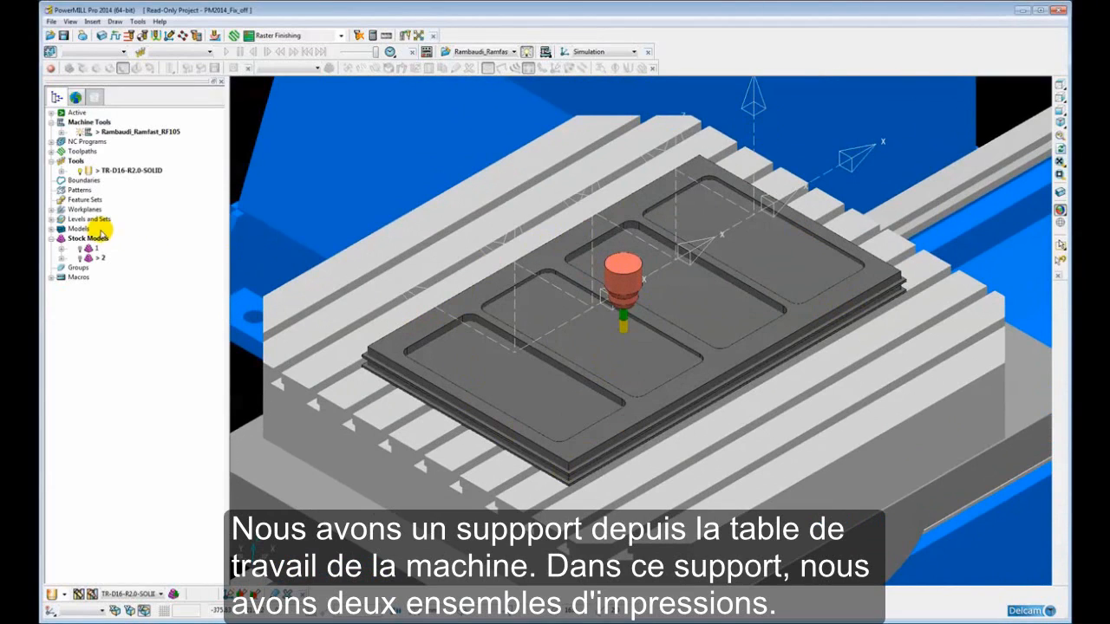
{"action": "left_click", "coordinate": [52, 218]}
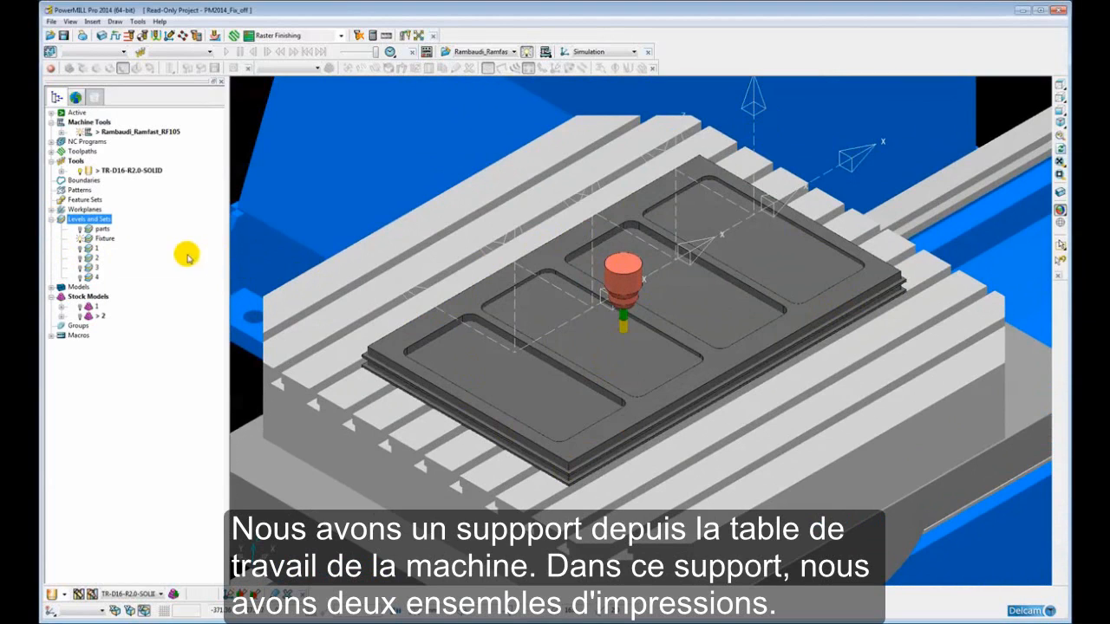
{"action": "left_click", "coordinate": [79, 248]}
{"action": "left_click", "coordinate": [78, 257]}
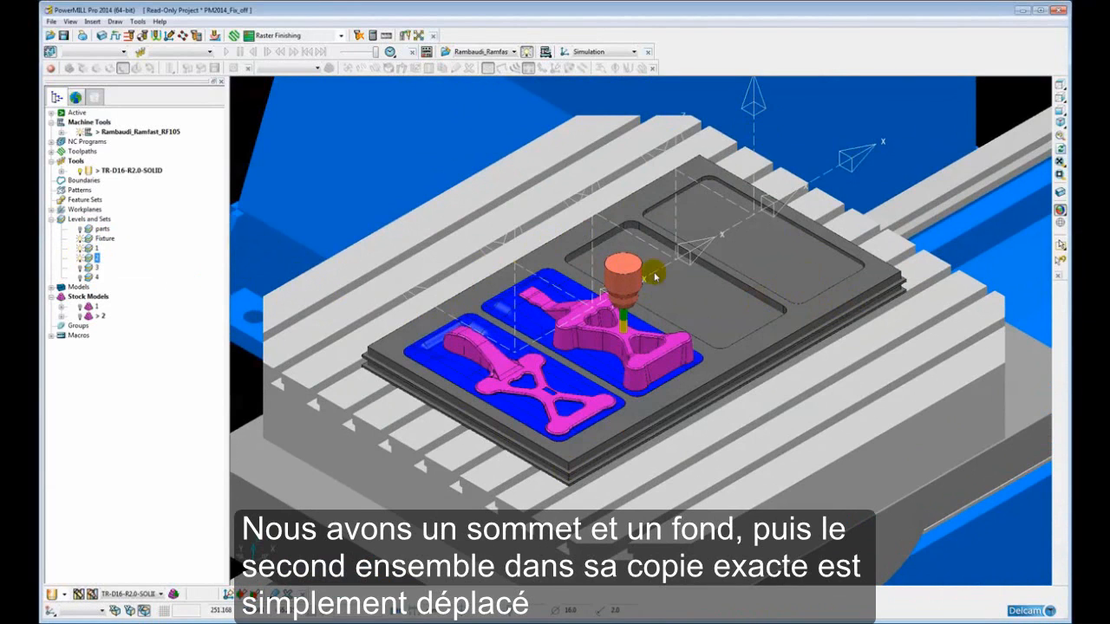
{"action": "left_click", "coordinate": [79, 267]}
{"action": "left_click", "coordinate": [79, 276]}
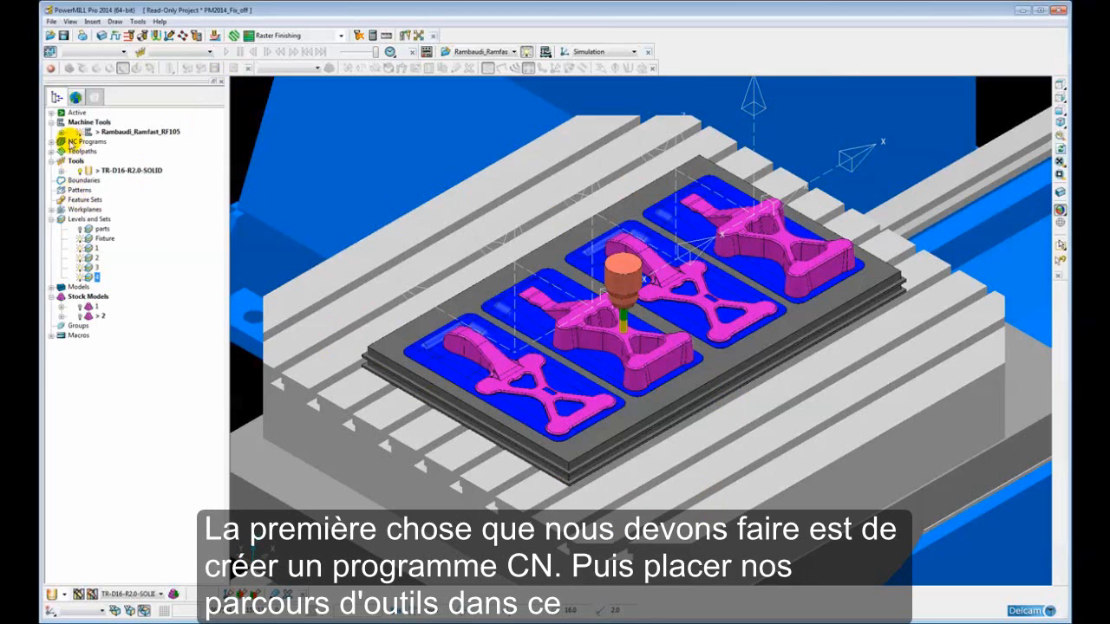
Create a new NC program.
{"action": "left_click", "coordinate": [51, 143]}
{"action": "right_click", "coordinate": [98, 147]}
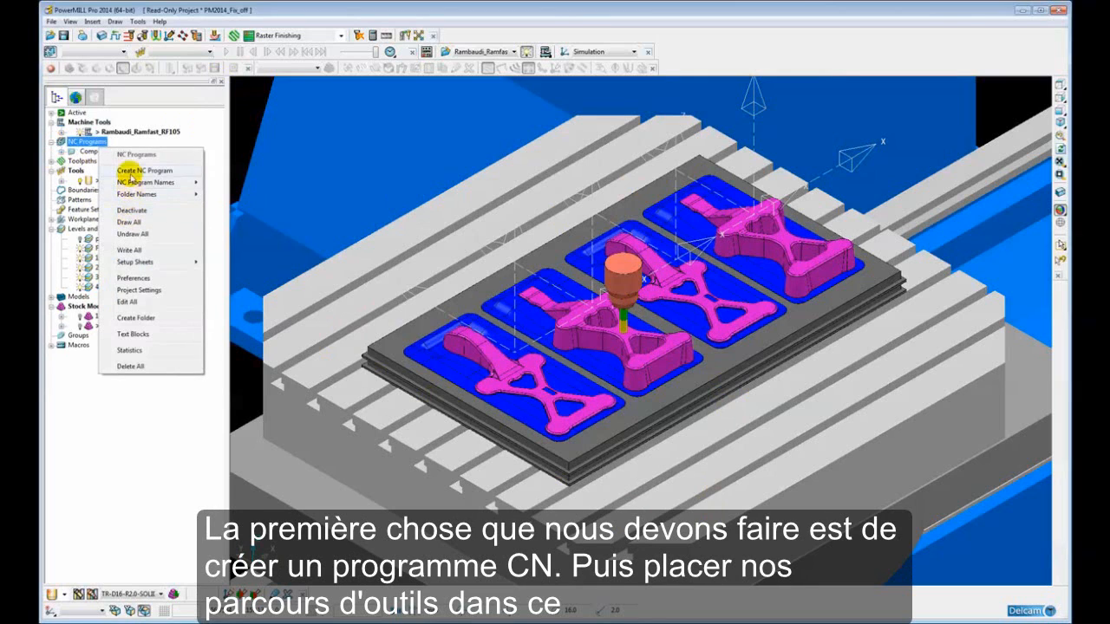
{"action": "left_click", "coordinate": [131, 171]}
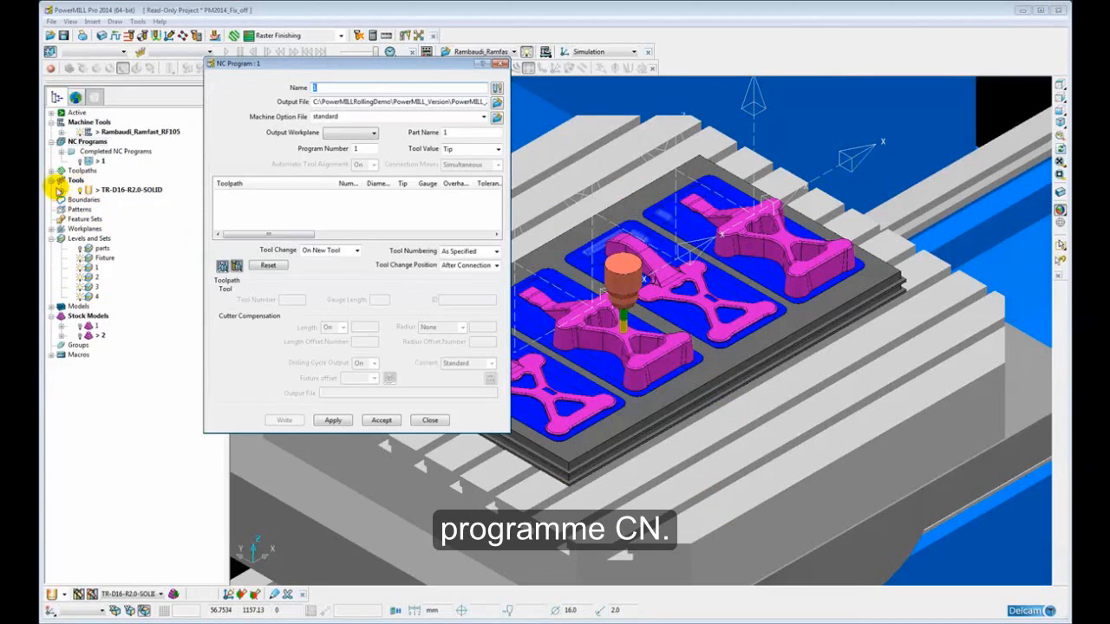
Add the Rough Top toolpath from the Machine Top folder to the new NC program and draw it on the first impression.
{"action": "left_click", "coordinate": [51, 170]}
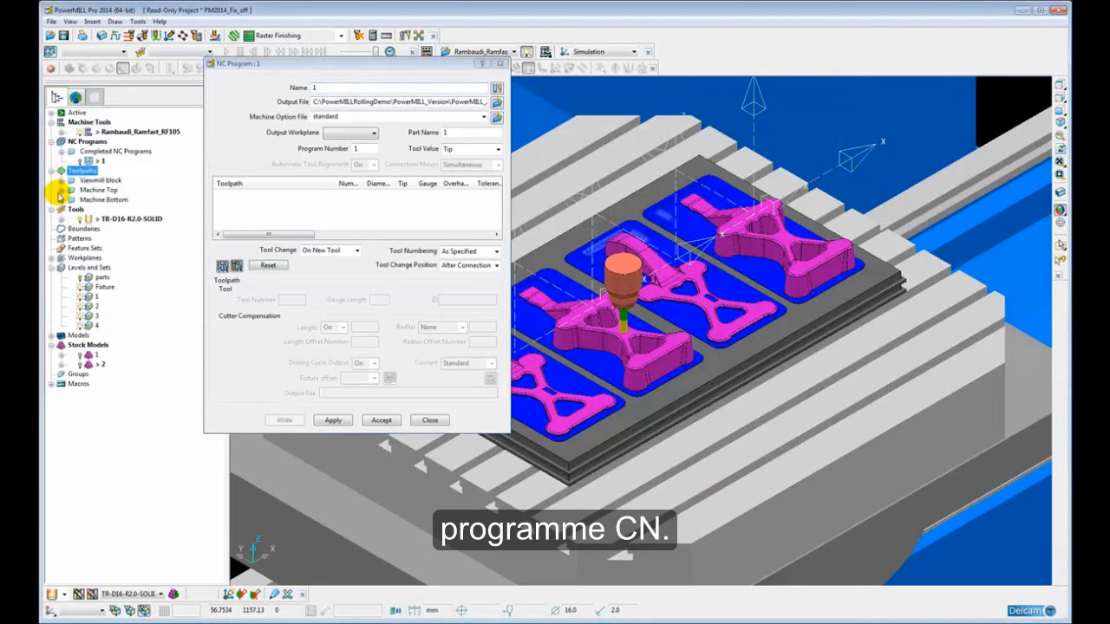
{"action": "left_click", "coordinate": [62, 190]}
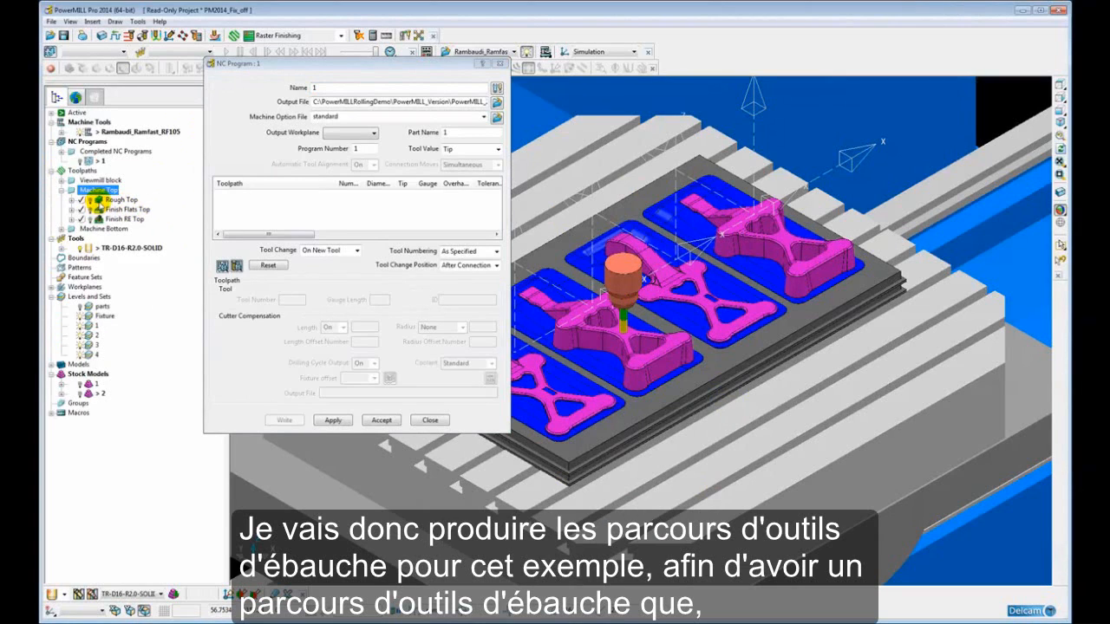
{"action": "left_click_drag", "start_coordinate": [98, 199], "coordinate": [98, 163]}
{"action": "left_click", "coordinate": [90, 200]}
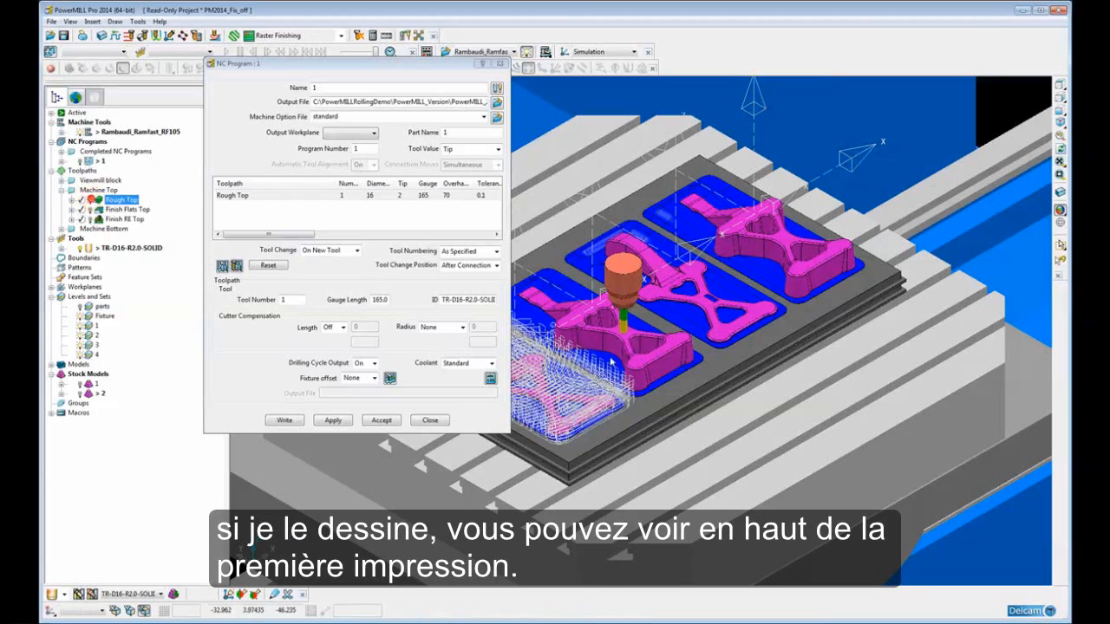
{"action": "middle_click_drag", "start_coordinate": [622, 365], "coordinate": [800, 367], "text": "shift"}
{"action": "scroll", "coordinate": [773, 377], "scroll_direction": "up", "scroll_amount": 5}
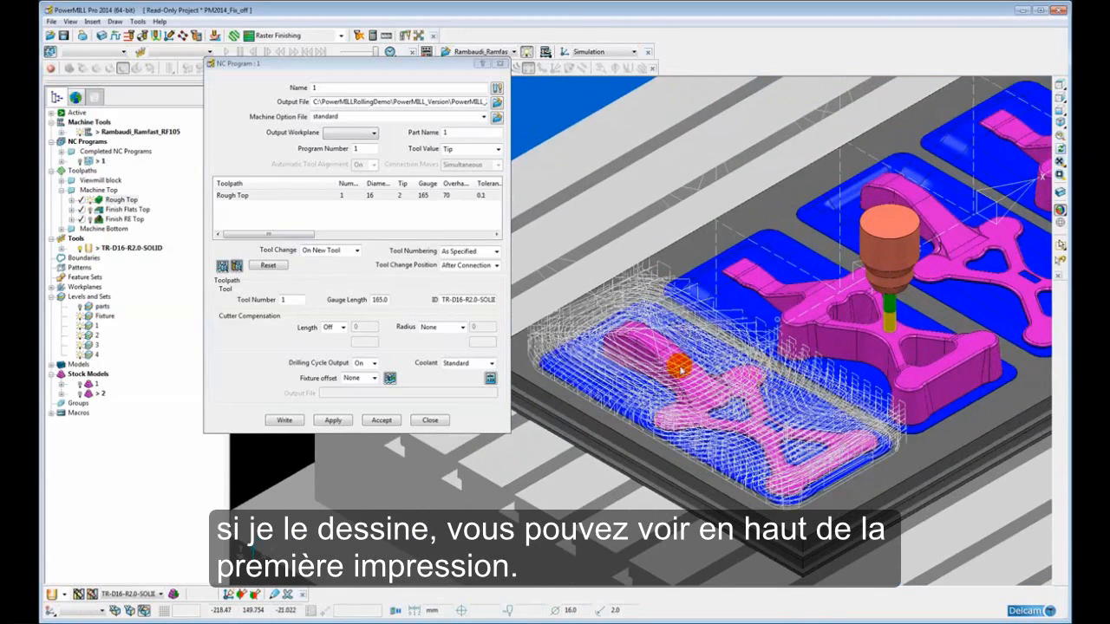
{"action": "middle_click_drag", "start_coordinate": [817, 433], "coordinate": [788, 436], "text": "shift"}
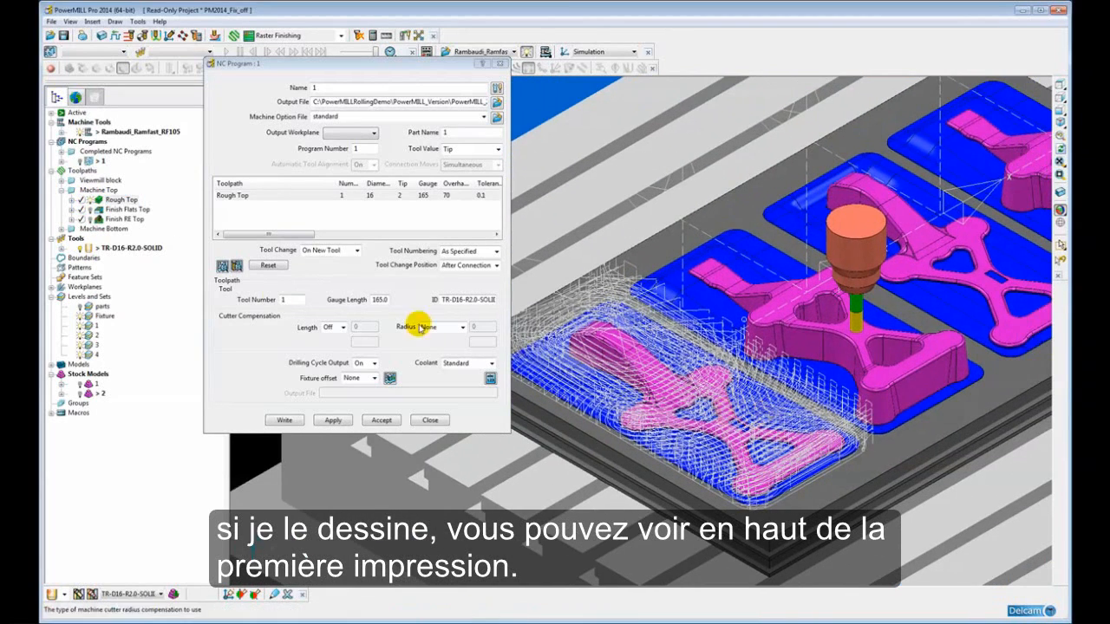
Draw the Rough Bottom toolpath from the Machine Bottom folder and add it to NC program 1.
{"action": "left_click", "coordinate": [61, 229]}
{"action": "double_click", "coordinate": [94, 238]}
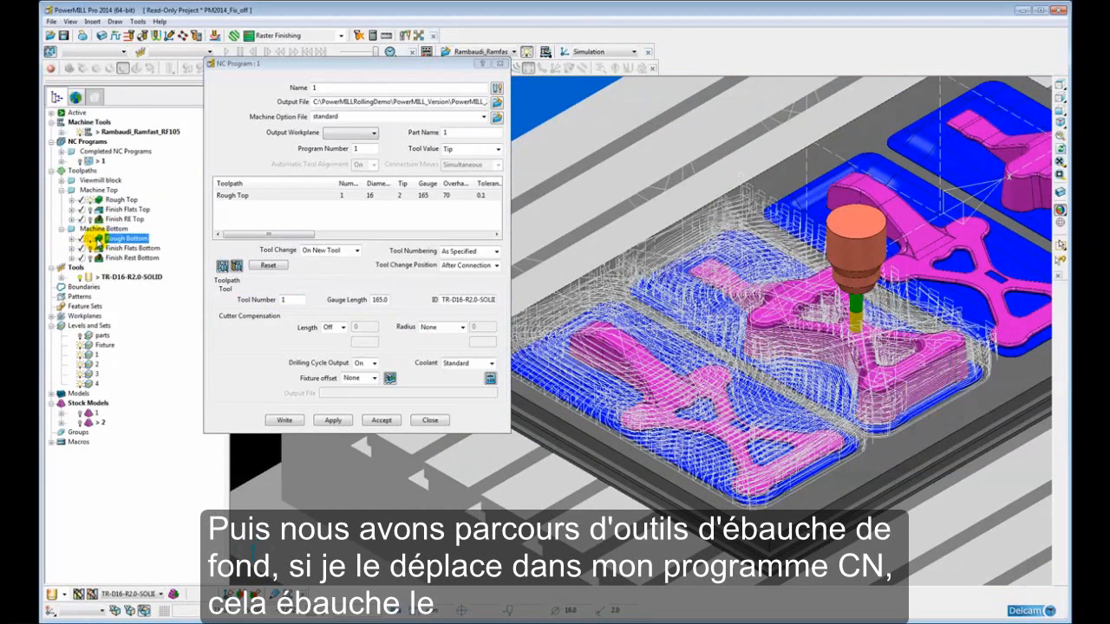
{"action": "left_click_drag", "start_coordinate": [94, 238], "coordinate": [90, 160]}
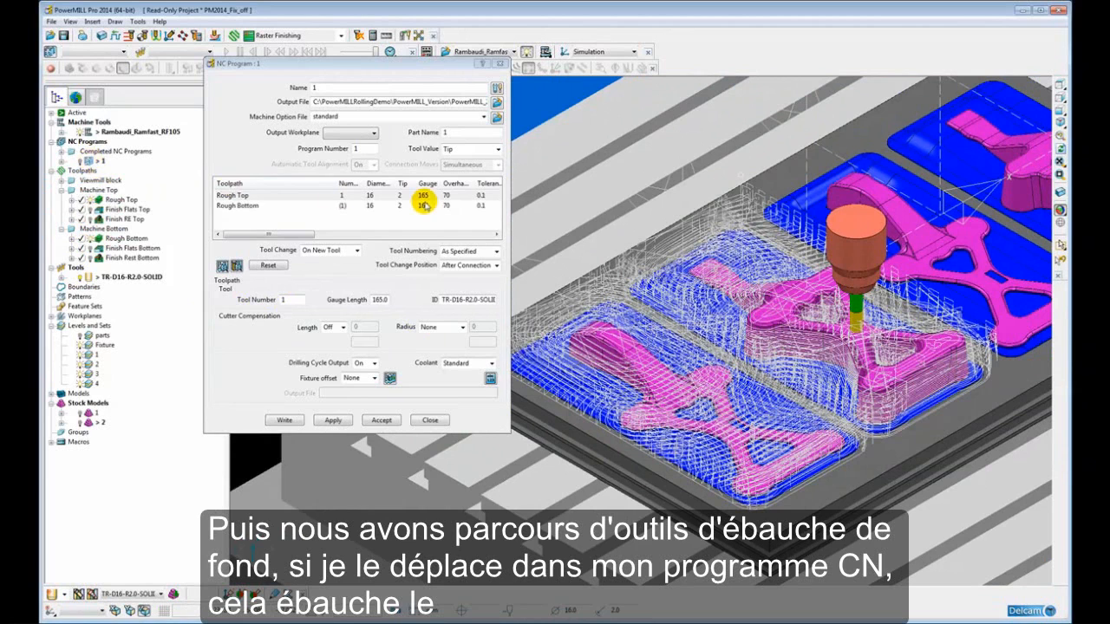
{"action": "left_click", "coordinate": [775, 340]}
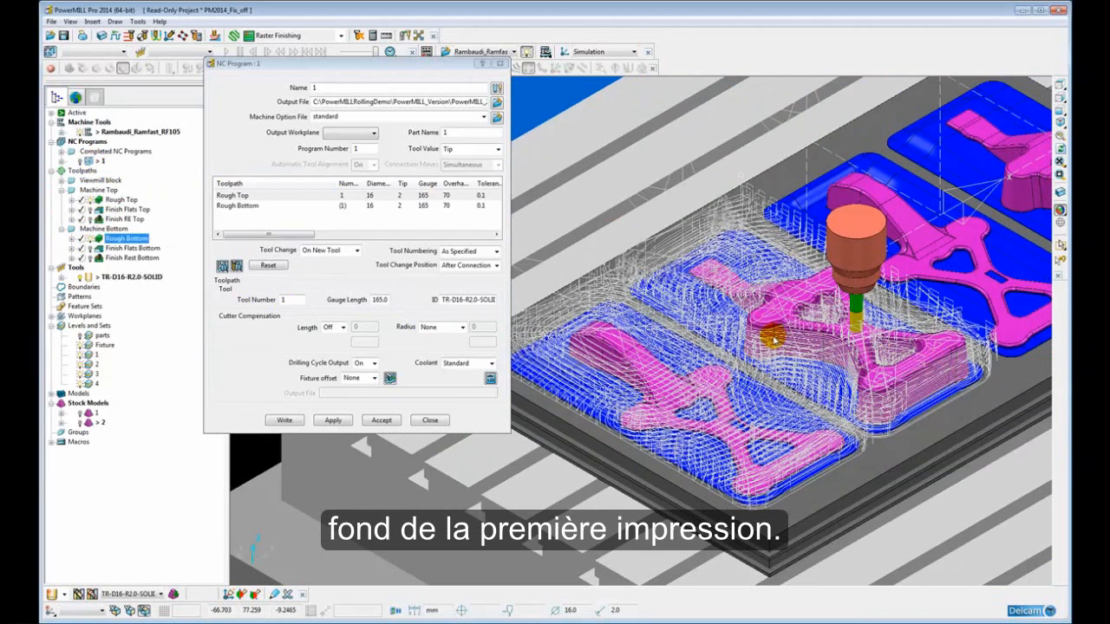
{"action": "scroll", "coordinate": [774, 341], "scroll_direction": "down", "scroll_amount": 1}
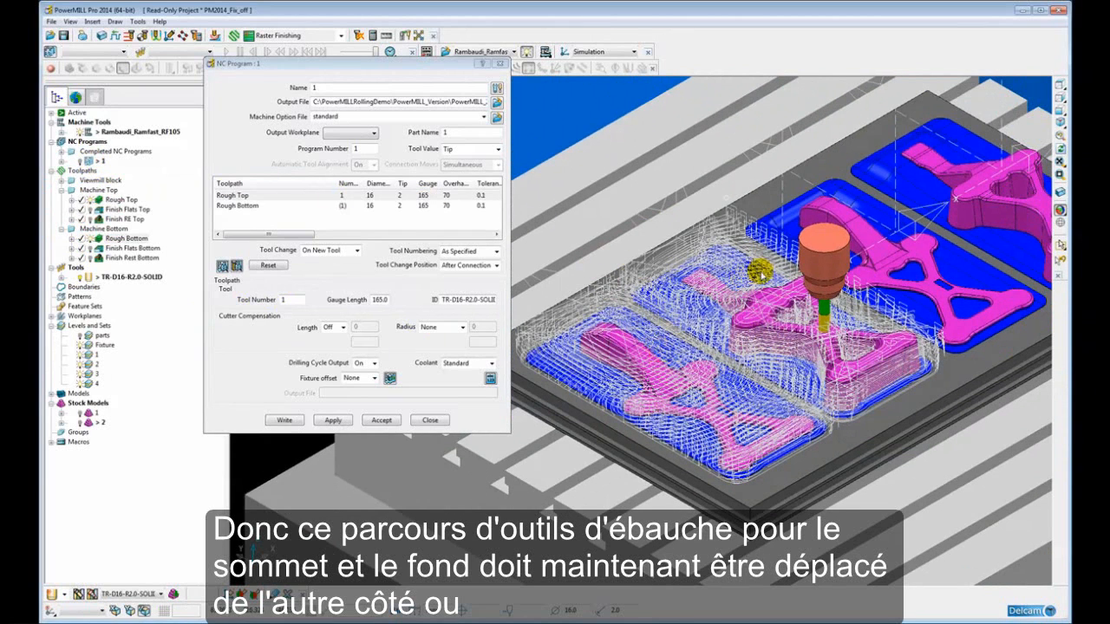
{"action": "middle_click_drag", "start_coordinate": [752, 318], "coordinate": [718, 341], "text": "shift"}
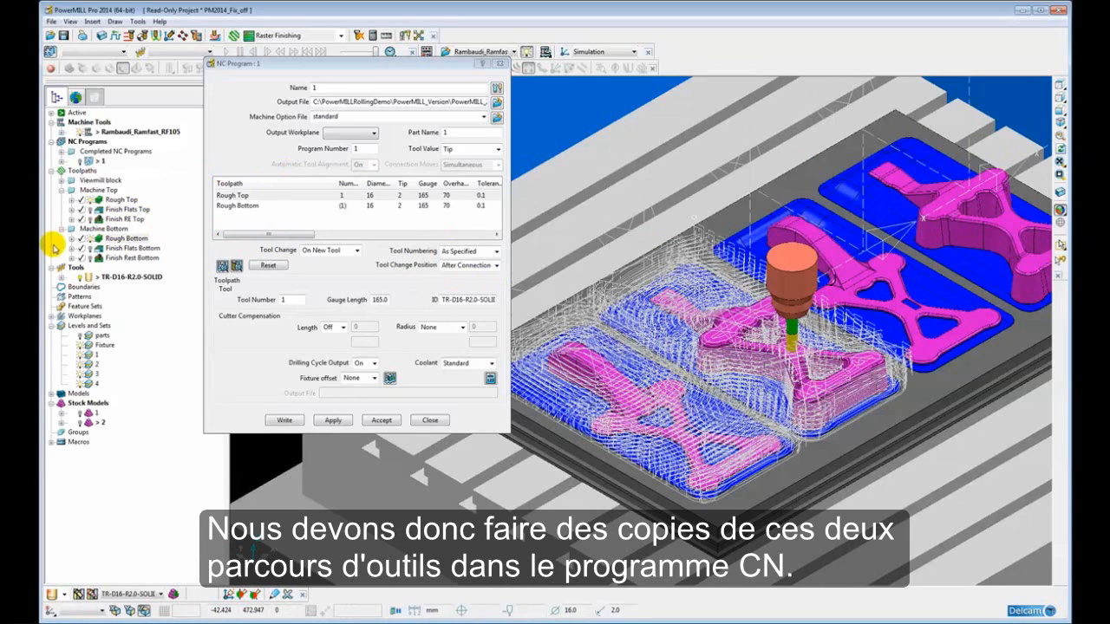
Add a second copy of both Rough Top and Rough Bottom to NC program 1 and check the duplicate entries.
{"action": "left_click_drag", "start_coordinate": [115, 240], "coordinate": [92, 161]}
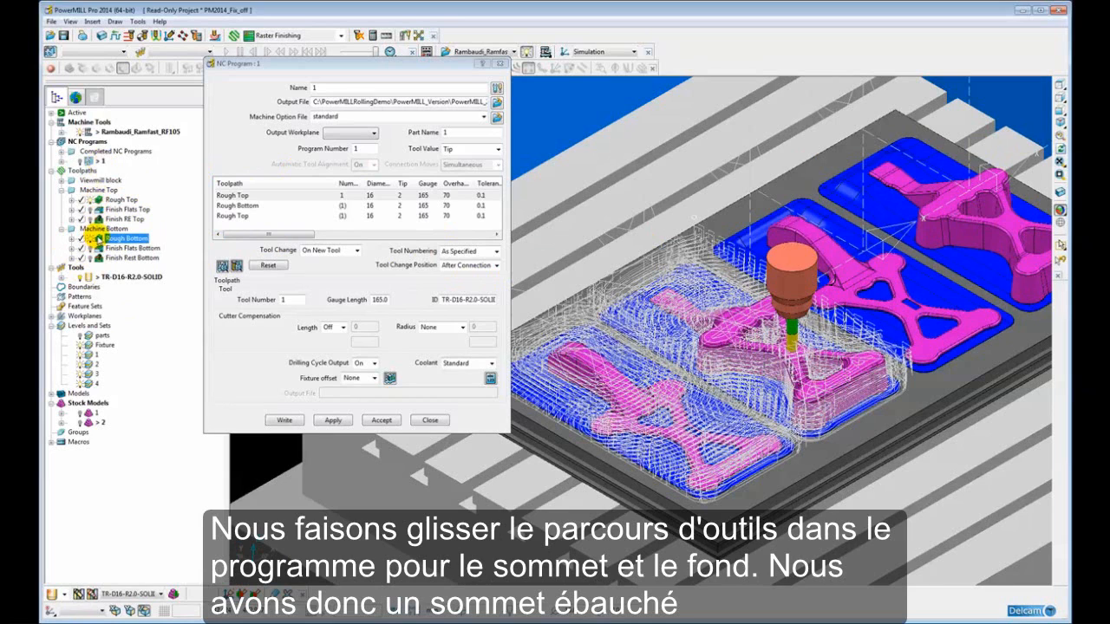
{"action": "left_click_drag", "start_coordinate": [92, 239], "coordinate": [97, 163]}
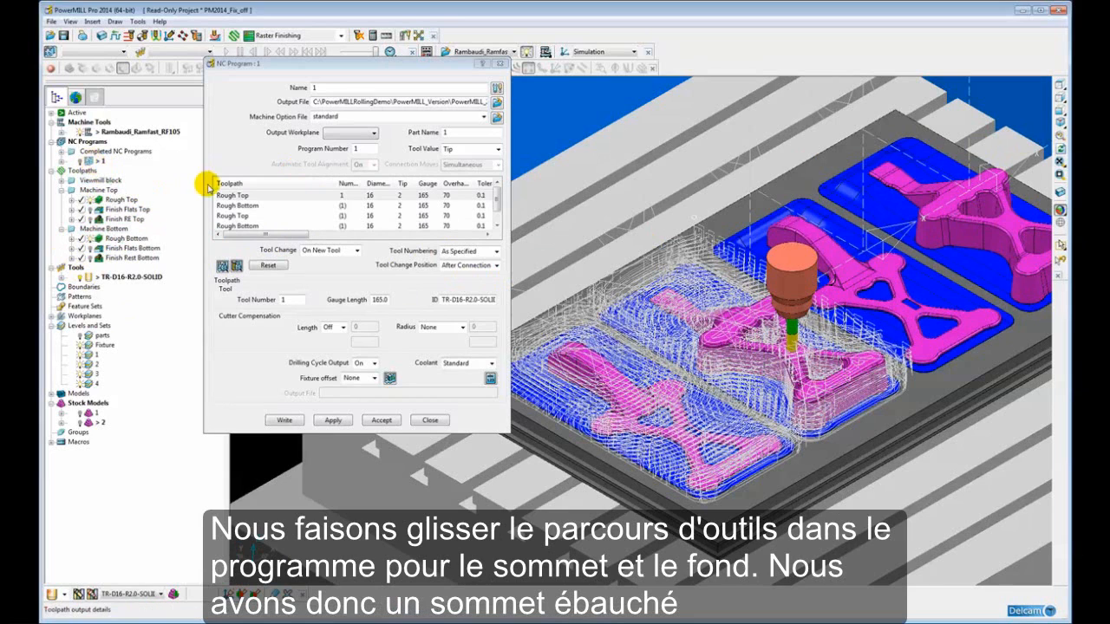
{"action": "left_click", "coordinate": [243, 198]}
{"action": "left_click", "coordinate": [240, 217]}
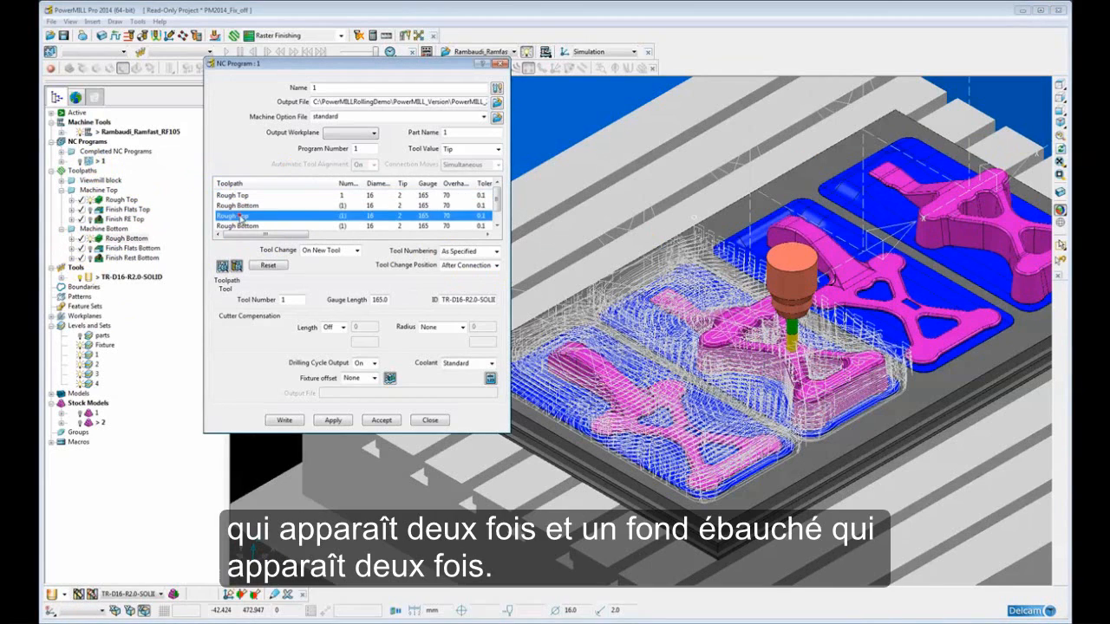
{"action": "left_click", "coordinate": [239, 207]}
{"action": "left_click", "coordinate": [241, 226]}
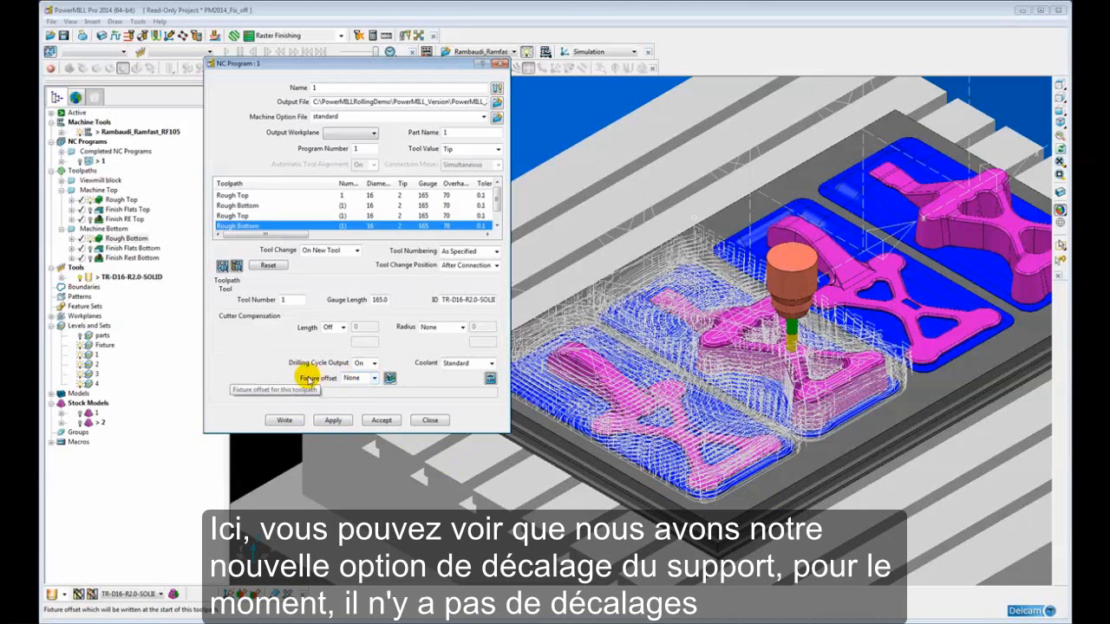
Add two fixture offsets named G54 and G55 to the NC program's fixture offset list.
{"action": "left_click", "coordinate": [374, 378]}
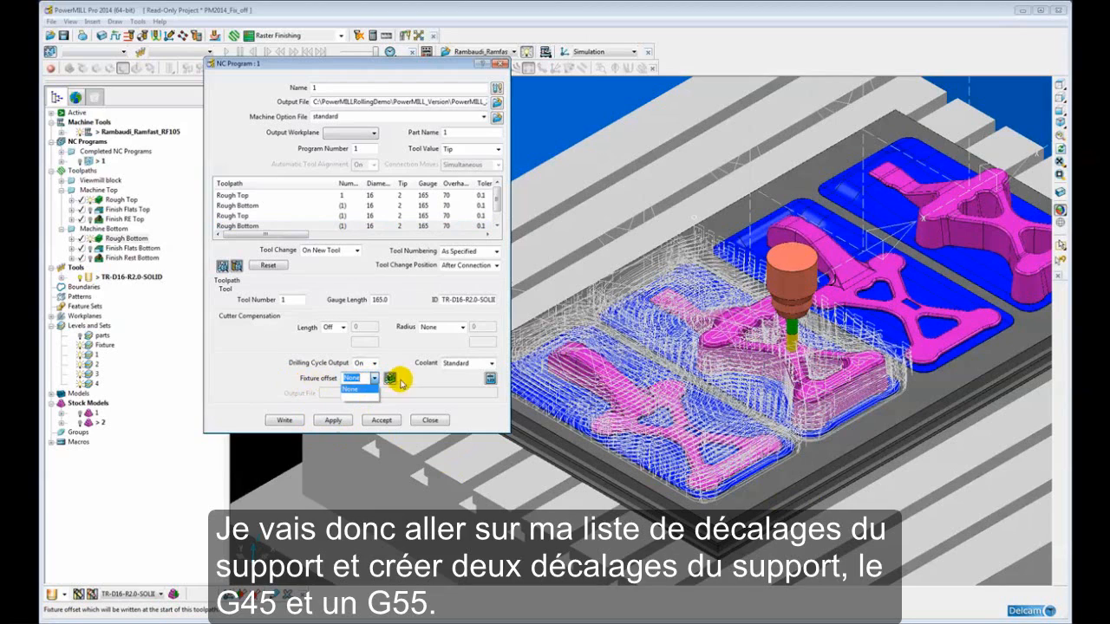
{"action": "left_click", "coordinate": [390, 379]}
{"action": "left_click", "coordinate": [390, 379]}
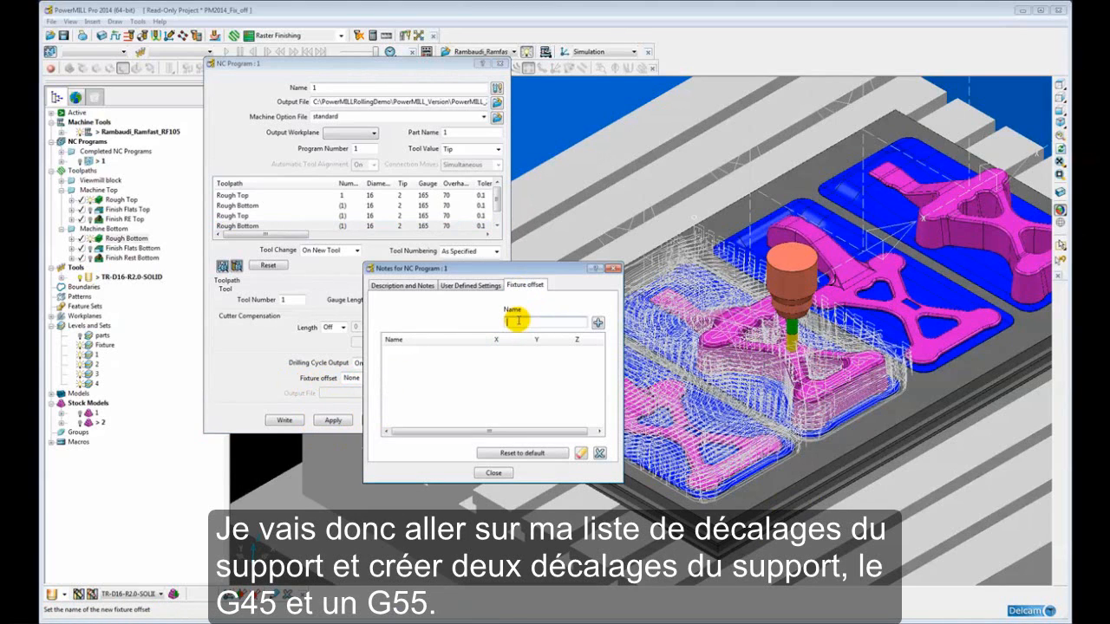
{"action": "type", "text": "G54"}
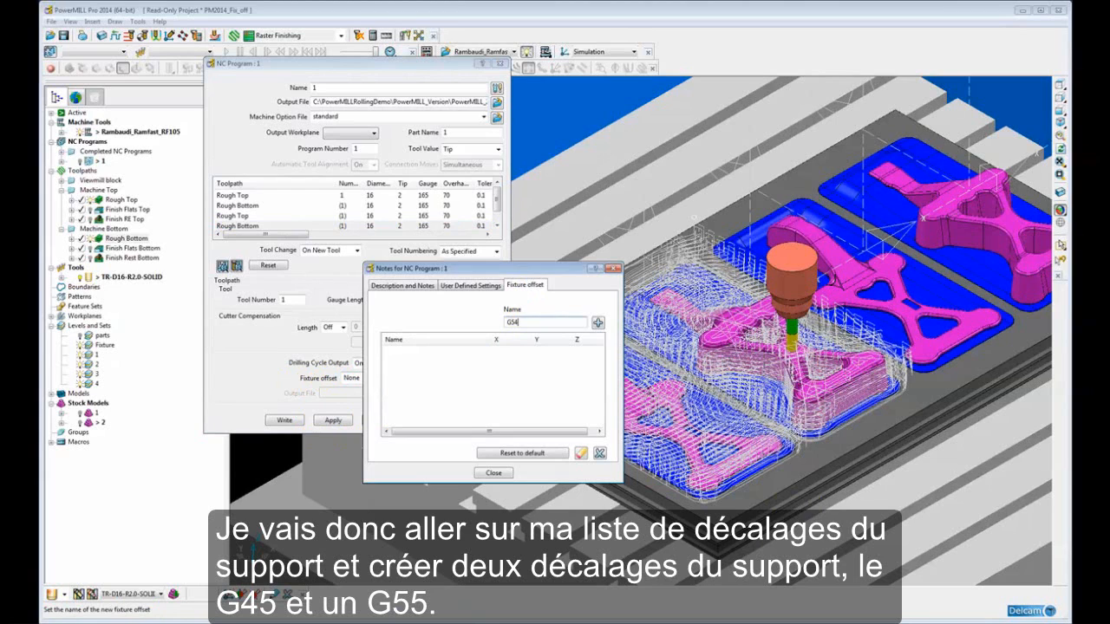
{"action": "left_click", "coordinate": [598, 322]}
{"action": "type", "text": "G"}
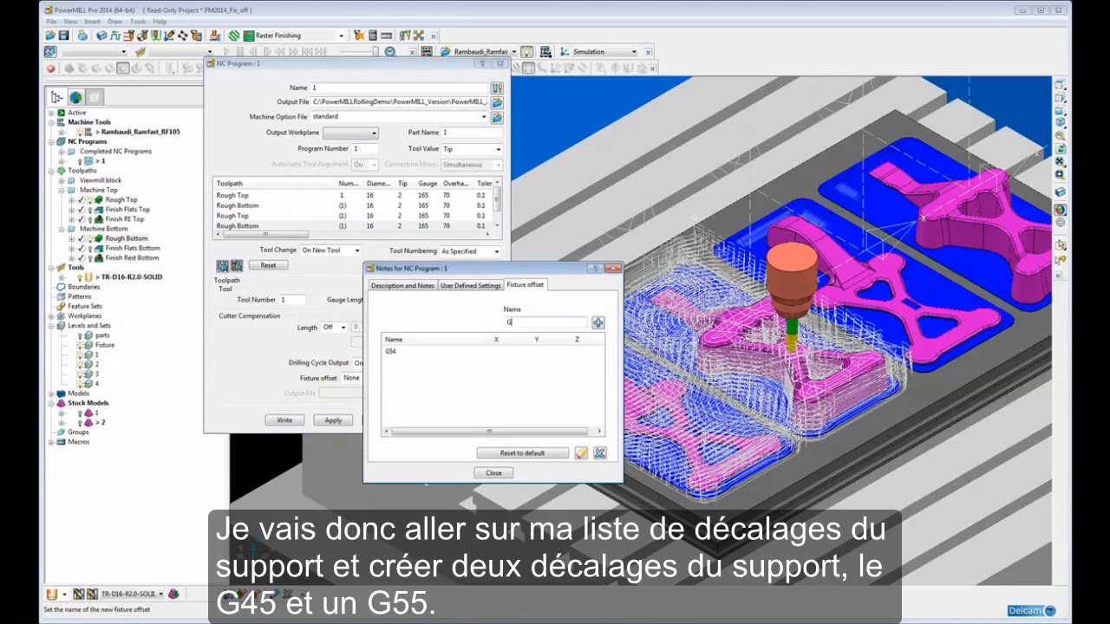
{"action": "type", "text": "55"}
{"action": "left_click", "coordinate": [598, 323]}
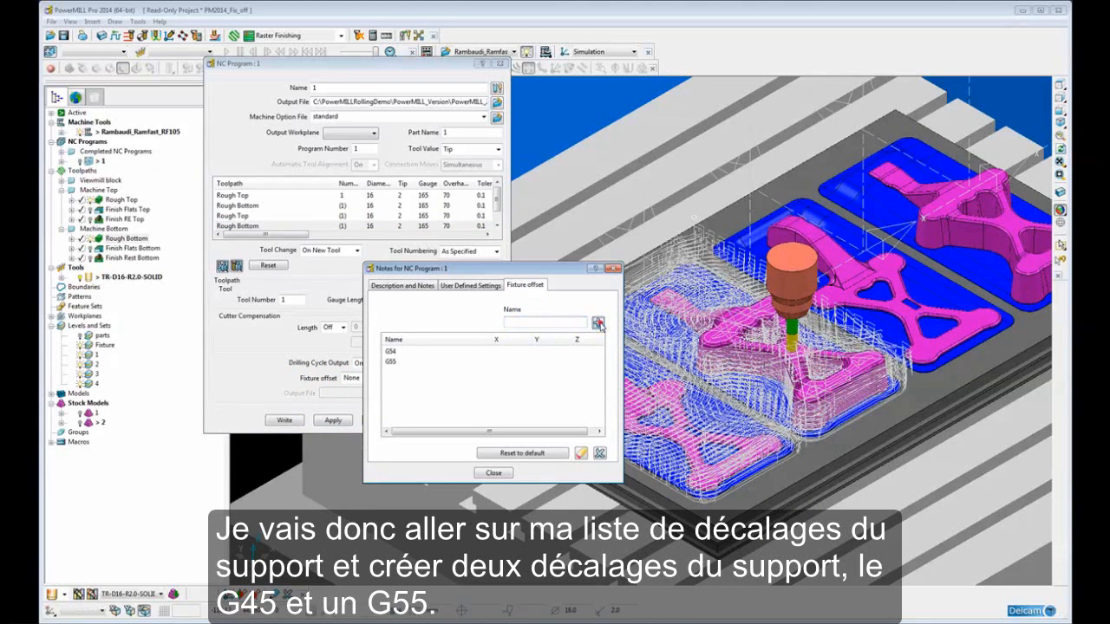
Set the X, Y and Z values of fixture offsets G54 and G55 to 0 and close the offset list.
{"action": "left_click", "coordinate": [506, 351]}
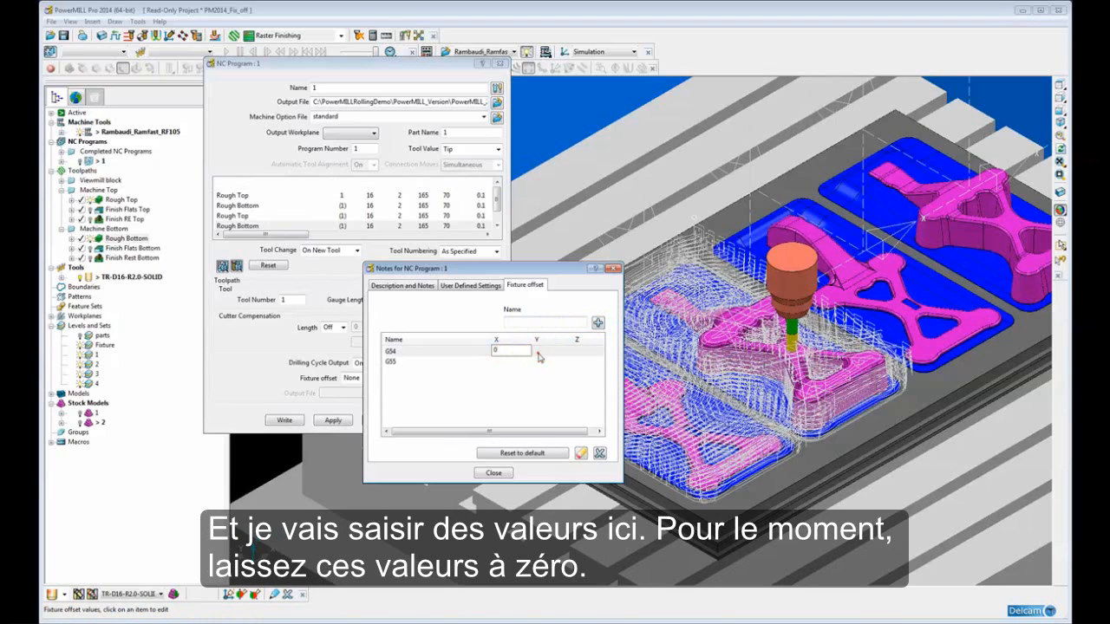
{"action": "left_click", "coordinate": [537, 350]}
{"action": "left_click", "coordinate": [497, 362]}
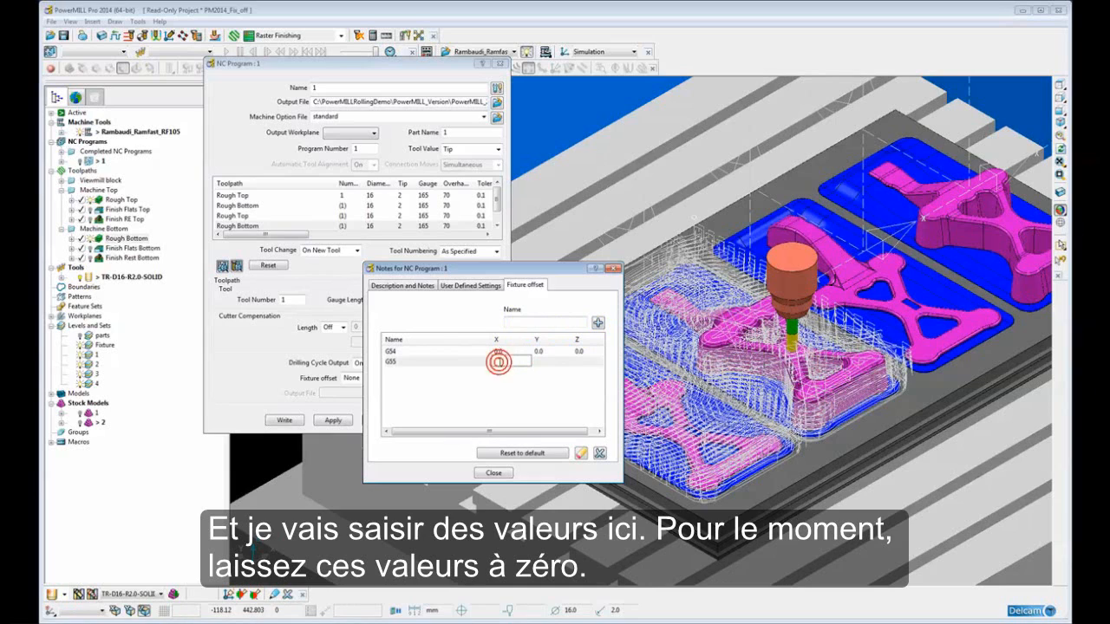
{"action": "left_click", "coordinate": [538, 361]}
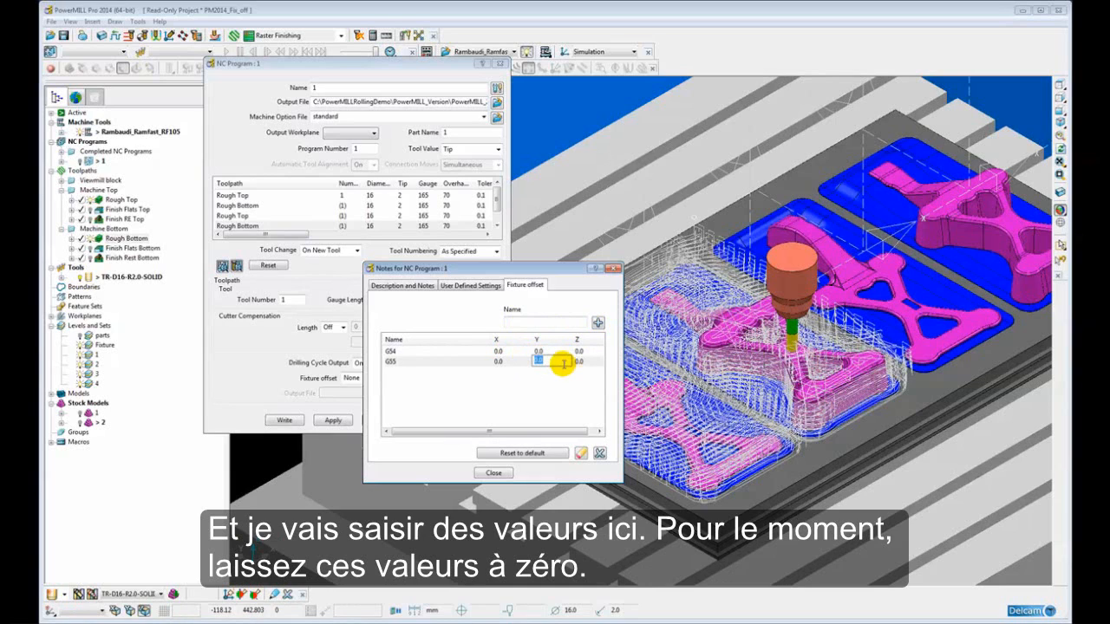
{"action": "left_click", "coordinate": [494, 475]}
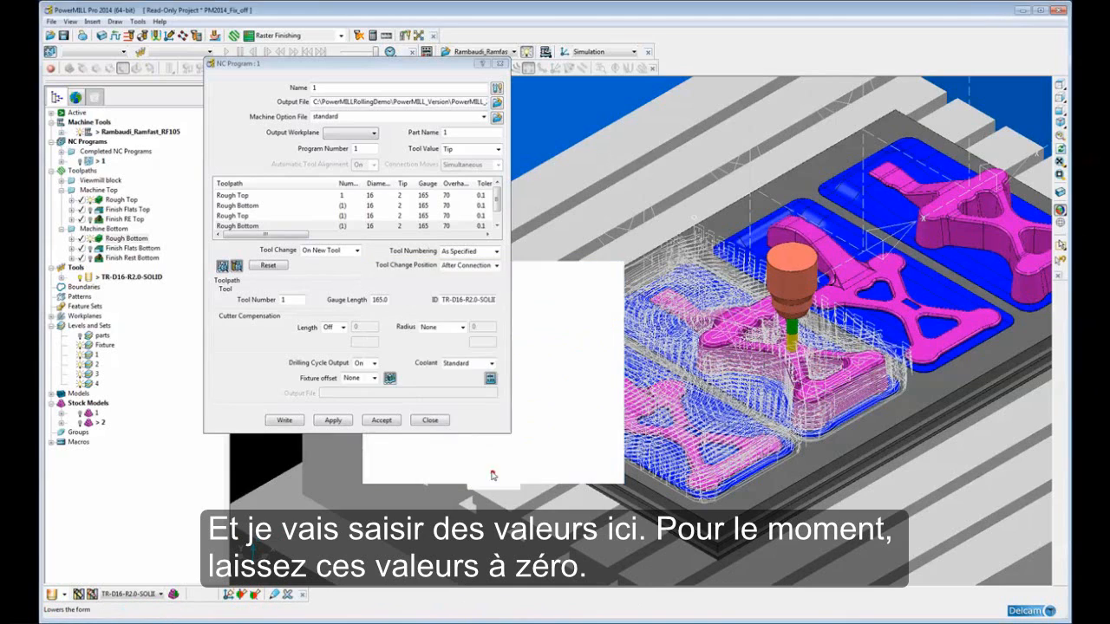
Assign fixture offset G54 to the first Rough Top and first Rough Bottom entries of the NC program.
{"action": "left_click", "coordinate": [223, 196]}
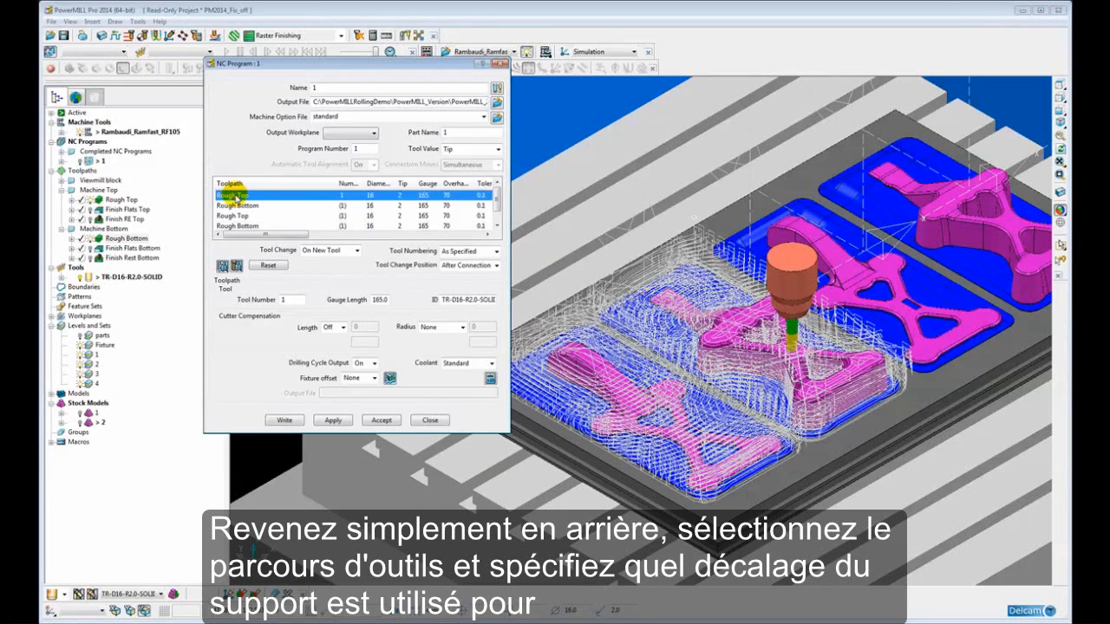
{"action": "left_click", "coordinate": [373, 379]}
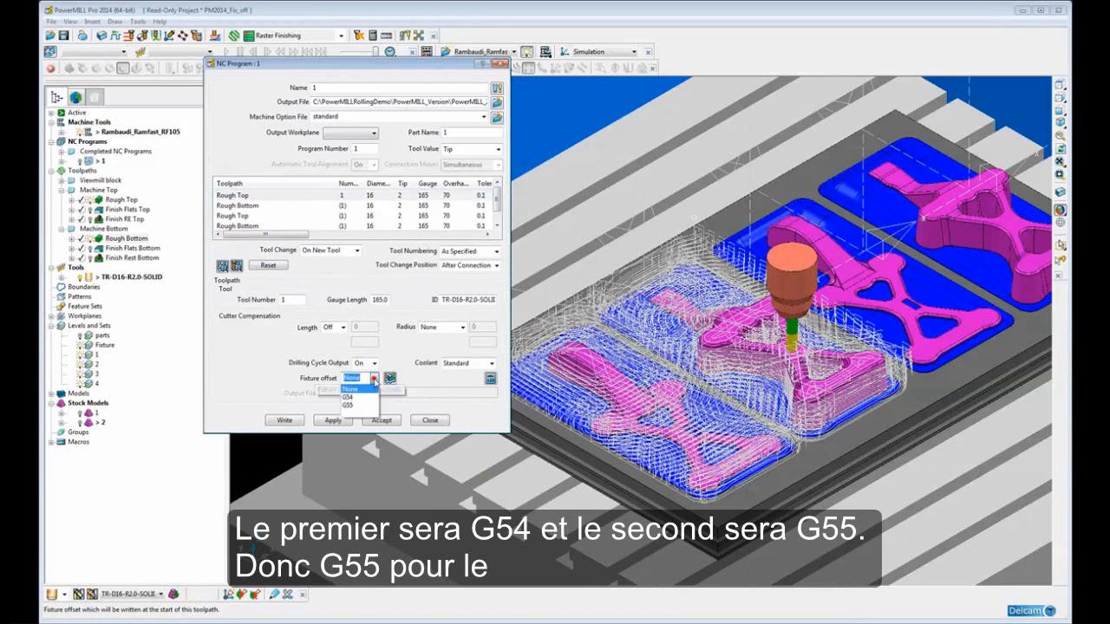
{"action": "left_click", "coordinate": [351, 397]}
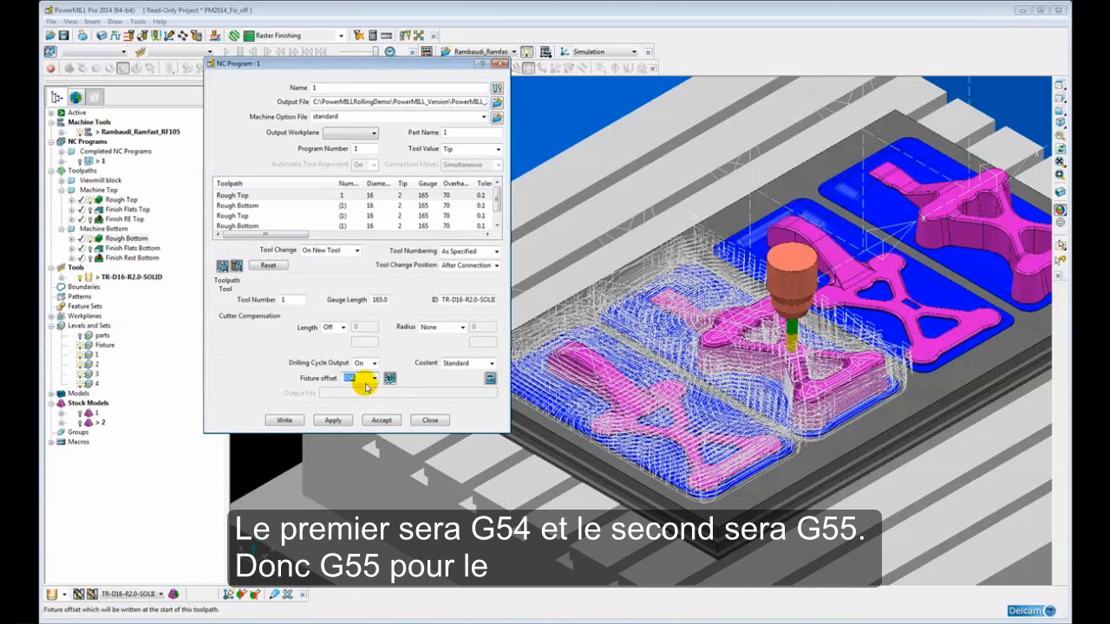
{"action": "left_click", "coordinate": [244, 206]}
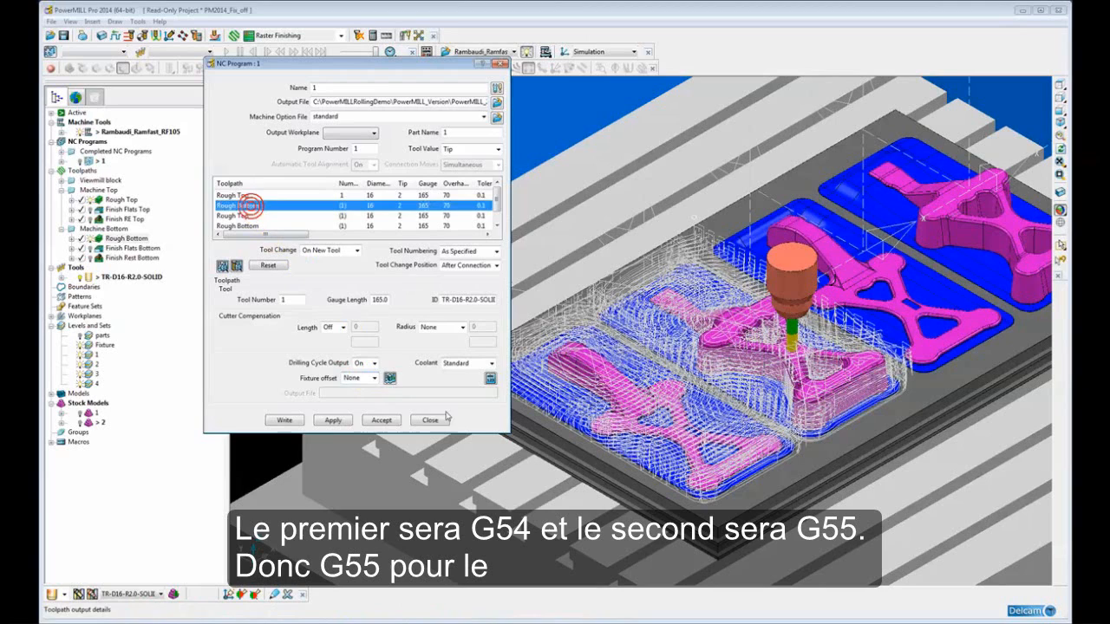
{"action": "left_click", "coordinate": [373, 379]}
{"action": "left_click", "coordinate": [364, 402]}
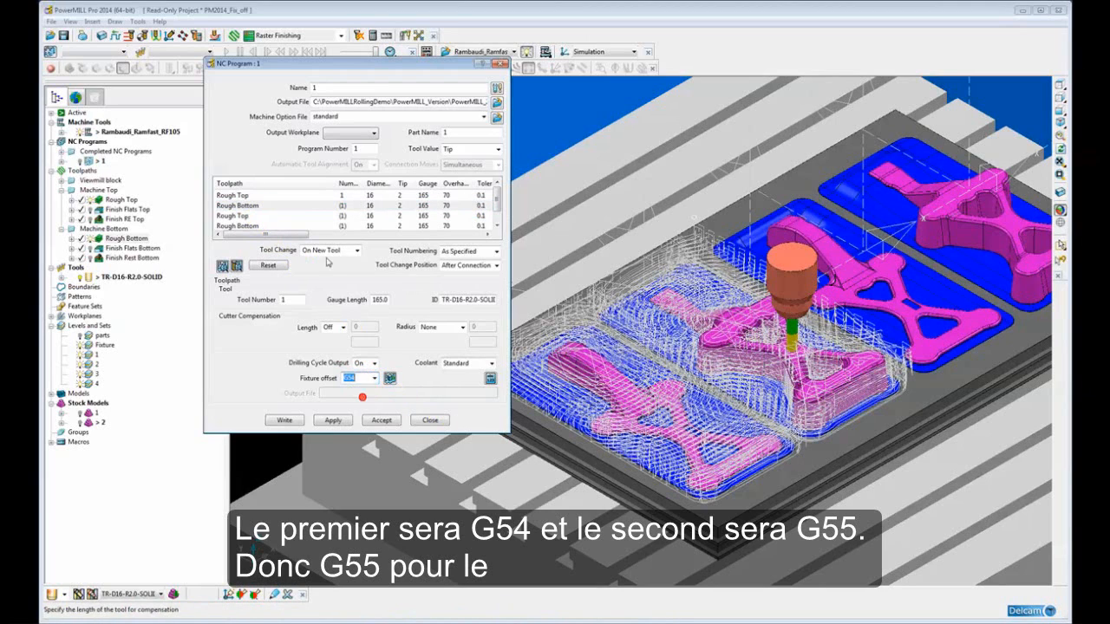
Assign fixture offset G54 to the second Rough Top entry of the NC program.
{"action": "left_click", "coordinate": [251, 216]}
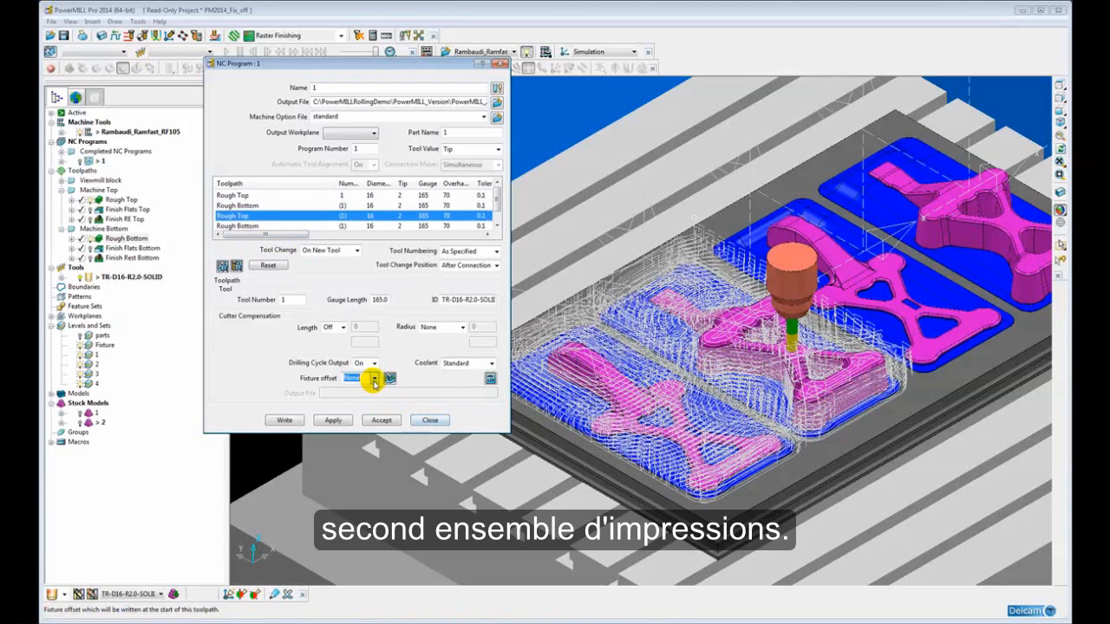
{"action": "left_click", "coordinate": [373, 379]}
{"action": "left_click", "coordinate": [364, 400]}
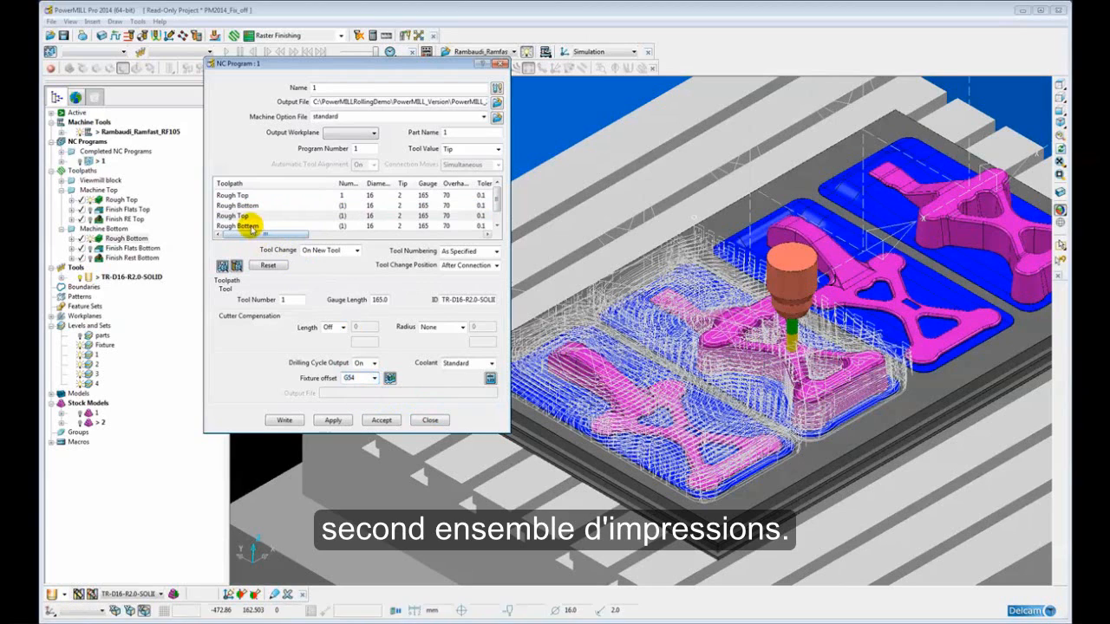
Assign fixture offset G55 to the second Rough Bottom entry and check the fixture offset column of the toolpath list.
{"action": "left_click", "coordinate": [243, 225]}
{"action": "left_click", "coordinate": [374, 379]}
{"action": "left_click", "coordinate": [358, 404]}
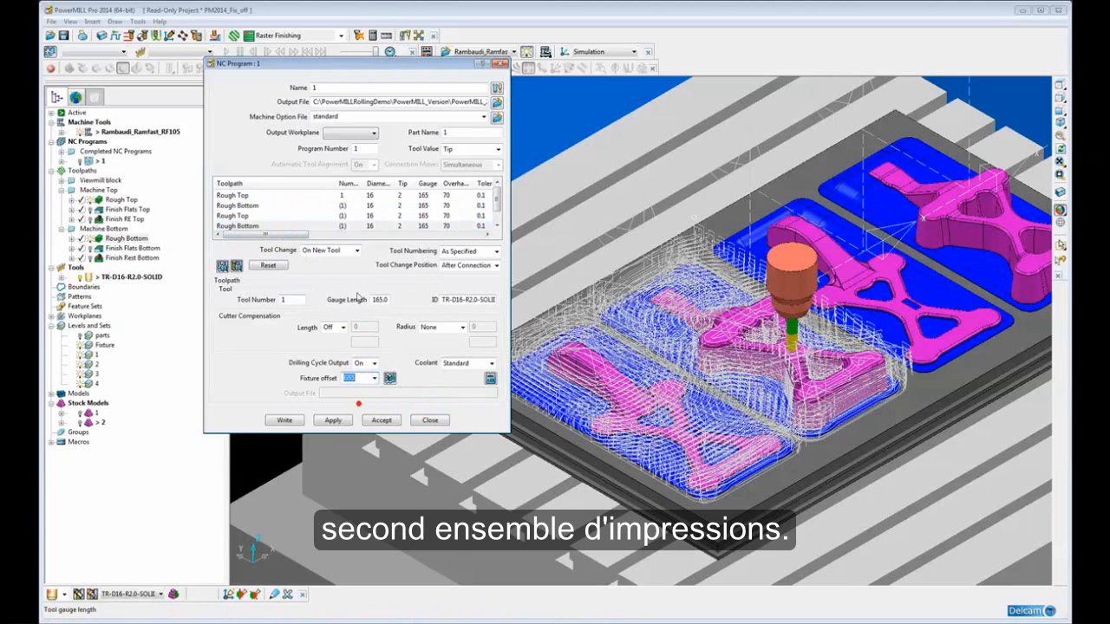
{"action": "left_click_drag", "start_coordinate": [254, 234], "coordinate": [374, 233]}
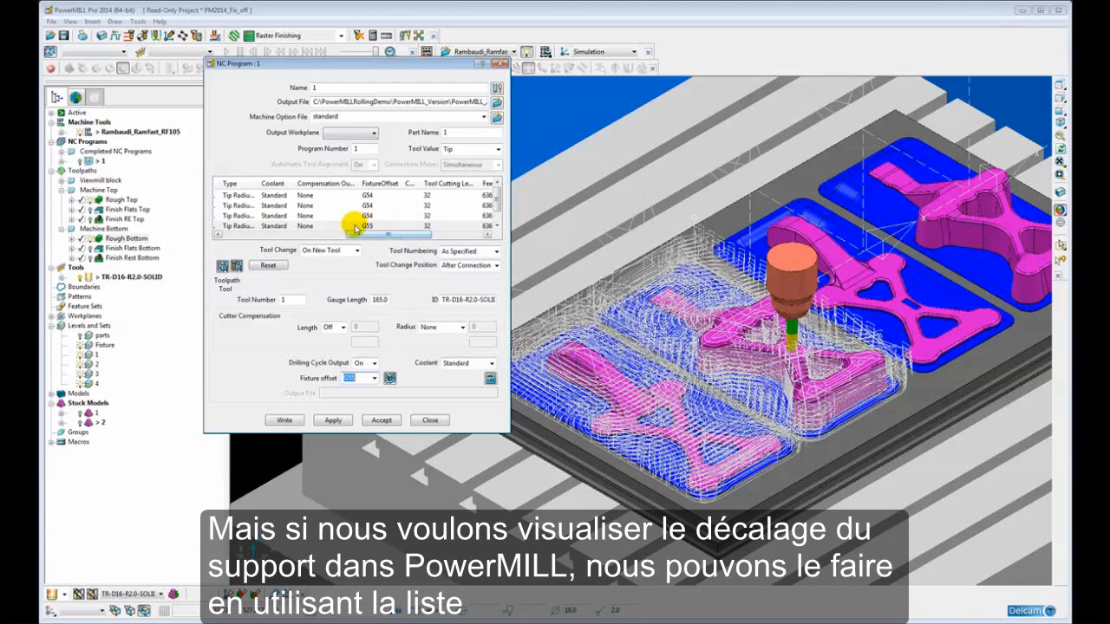
Set the X value of G55 to 452 in the NC program's fixture offset list and close the list.
{"action": "left_click", "coordinate": [389, 378]}
{"action": "left_click_drag", "start_coordinate": [471, 272], "coordinate": [381, 209]}
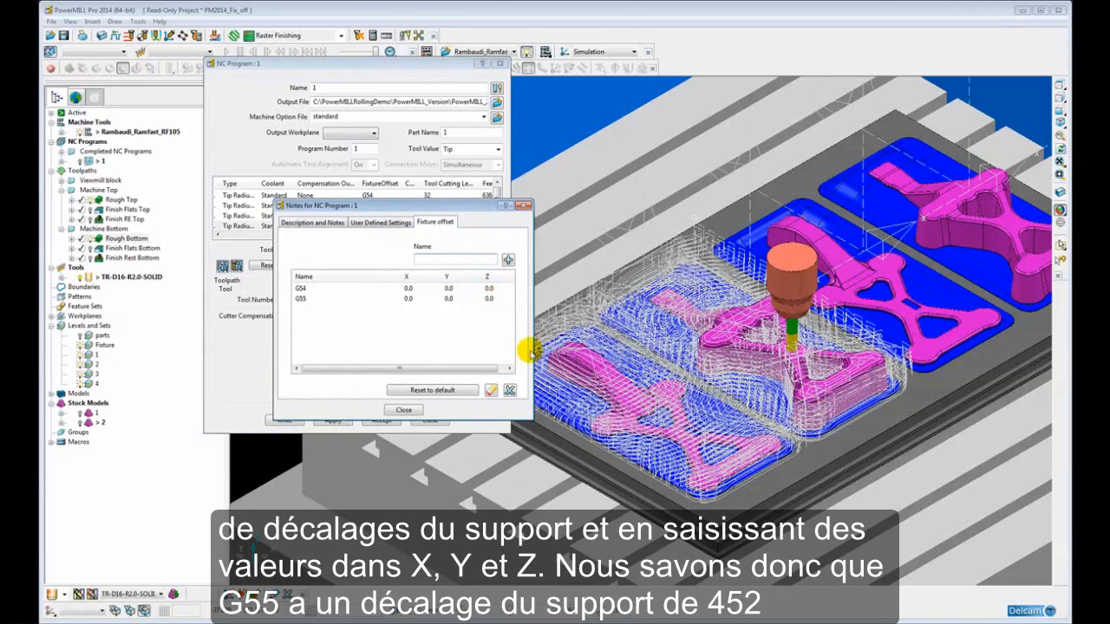
{"action": "left_click", "coordinate": [409, 298]}
{"action": "type", "text": "452"}
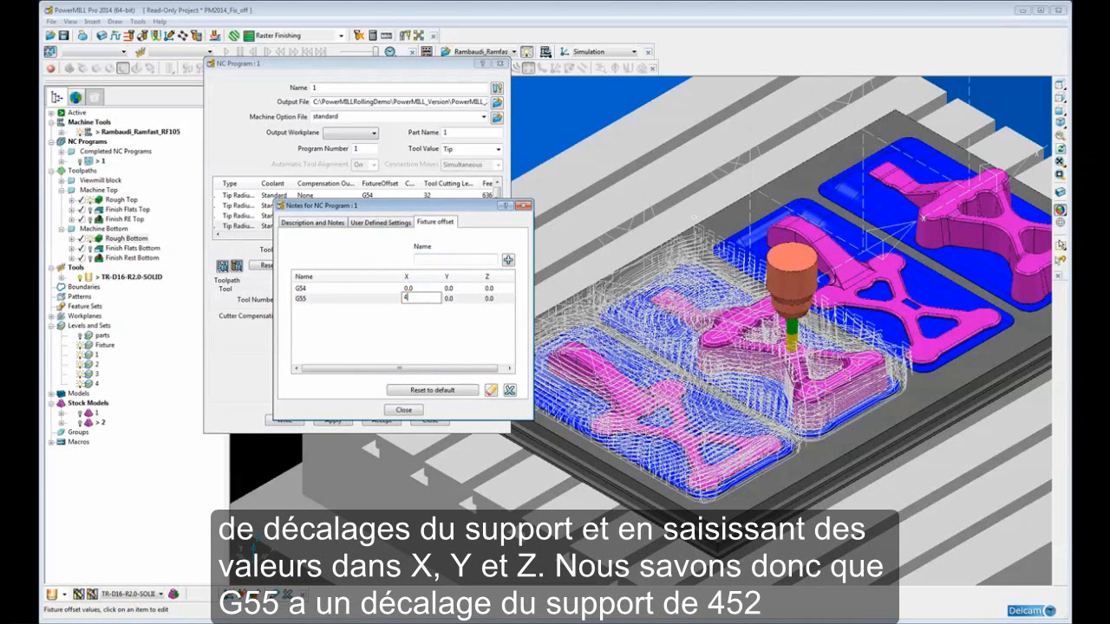
{"action": "left_click", "coordinate": [404, 411]}
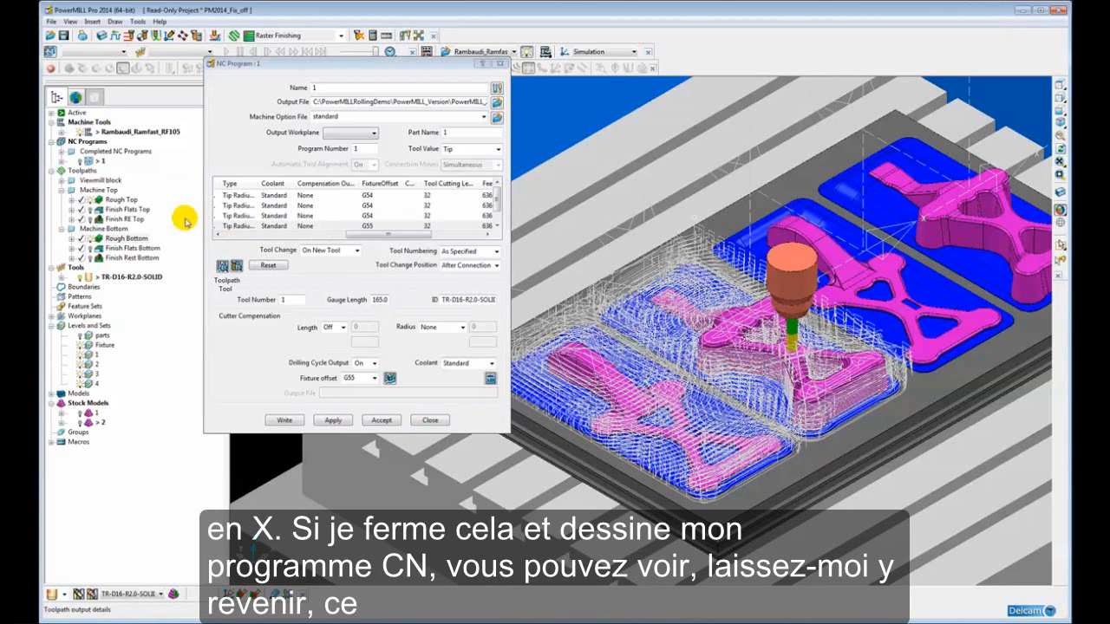
Draw NC program 1 in the model view to display its toolpaths with the fixture offsets.
{"action": "left_click", "coordinate": [79, 162]}
{"action": "left_click", "coordinate": [79, 161]}
{"action": "left_click", "coordinate": [79, 161]}
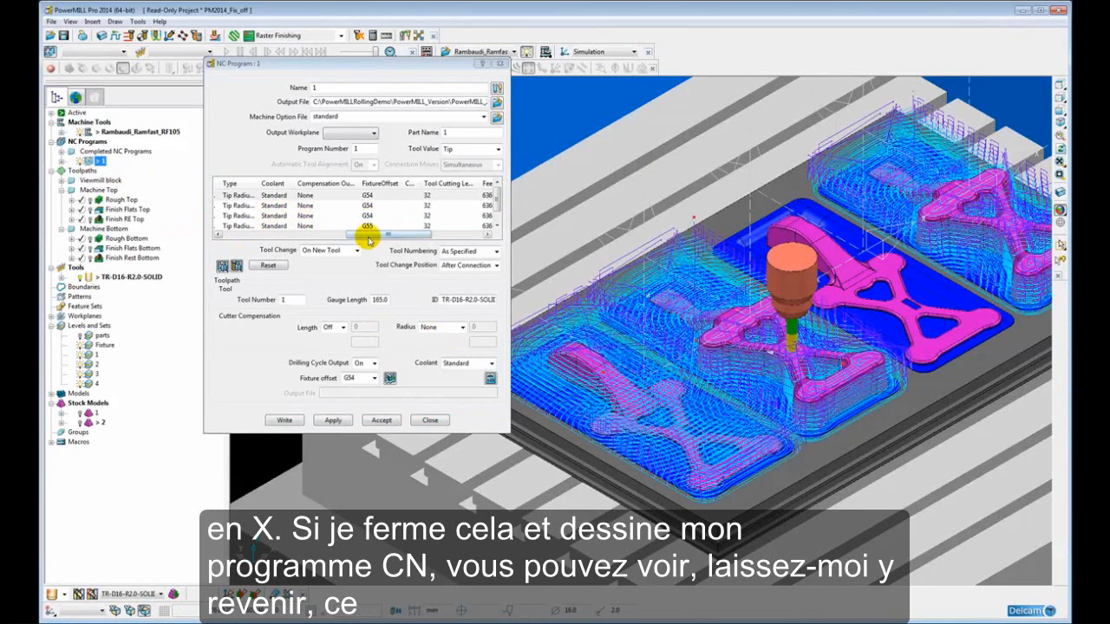
Change the fixture offset of the second Rough Top entry to G55 and inspect the drawn toolpaths on all impressions.
{"action": "left_click_drag", "start_coordinate": [367, 233], "coordinate": [347, 233]}
{"action": "left_click", "coordinate": [263, 216]}
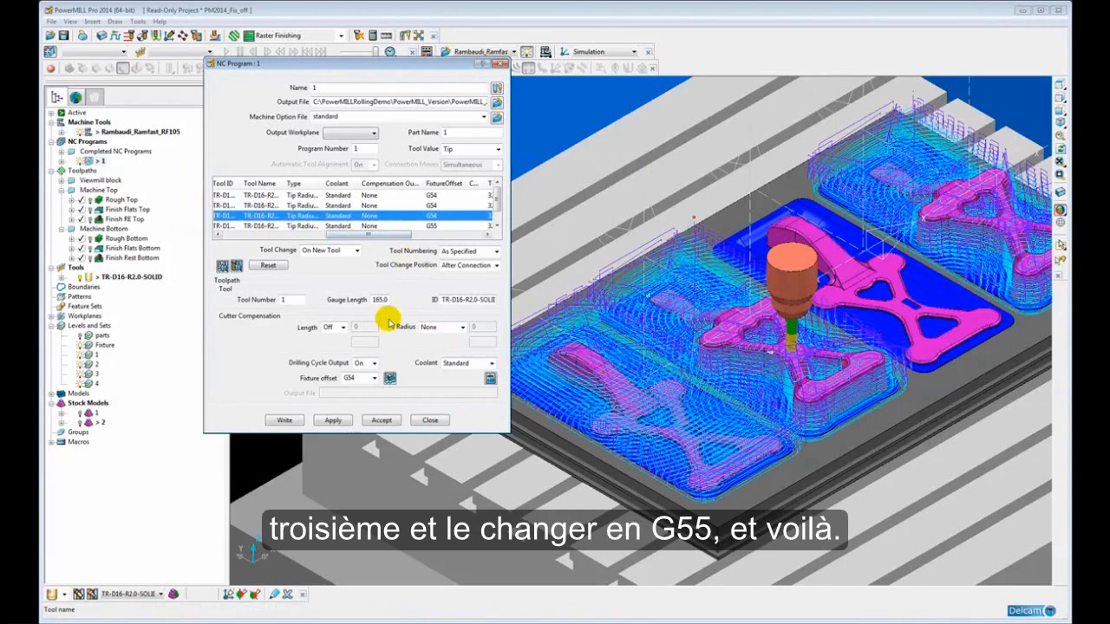
{"action": "left_click", "coordinate": [374, 378]}
{"action": "left_click", "coordinate": [359, 404]}
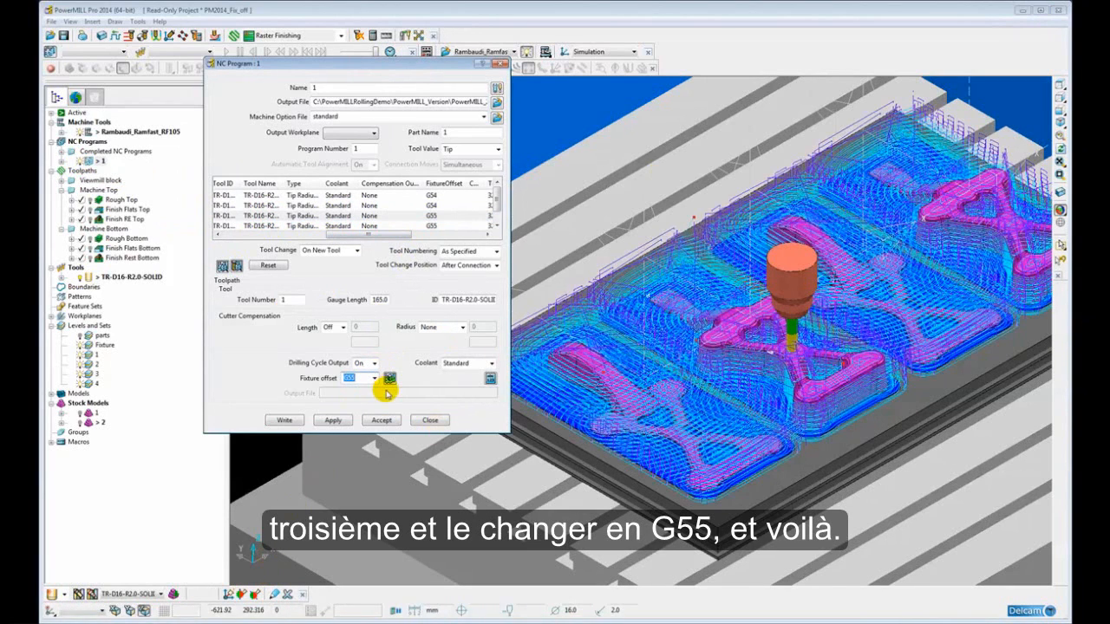
{"action": "middle_click_drag", "start_coordinate": [723, 340], "coordinate": [771, 364]}
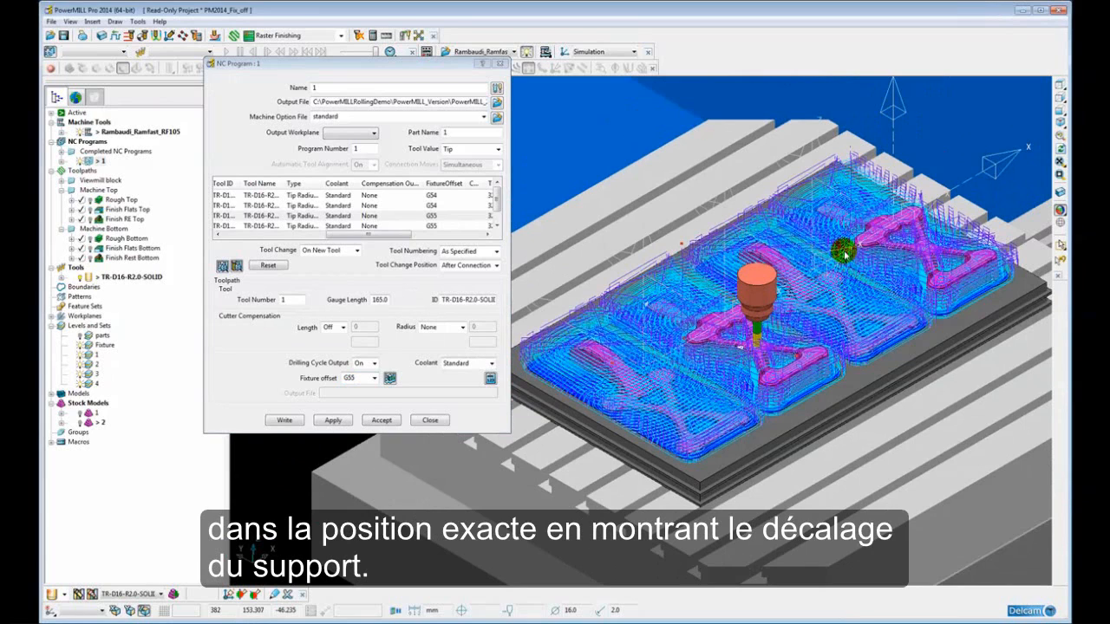
Review the G55 values in the NC program's fixture offset list and close the list unchanged.
{"action": "left_click", "coordinate": [389, 379]}
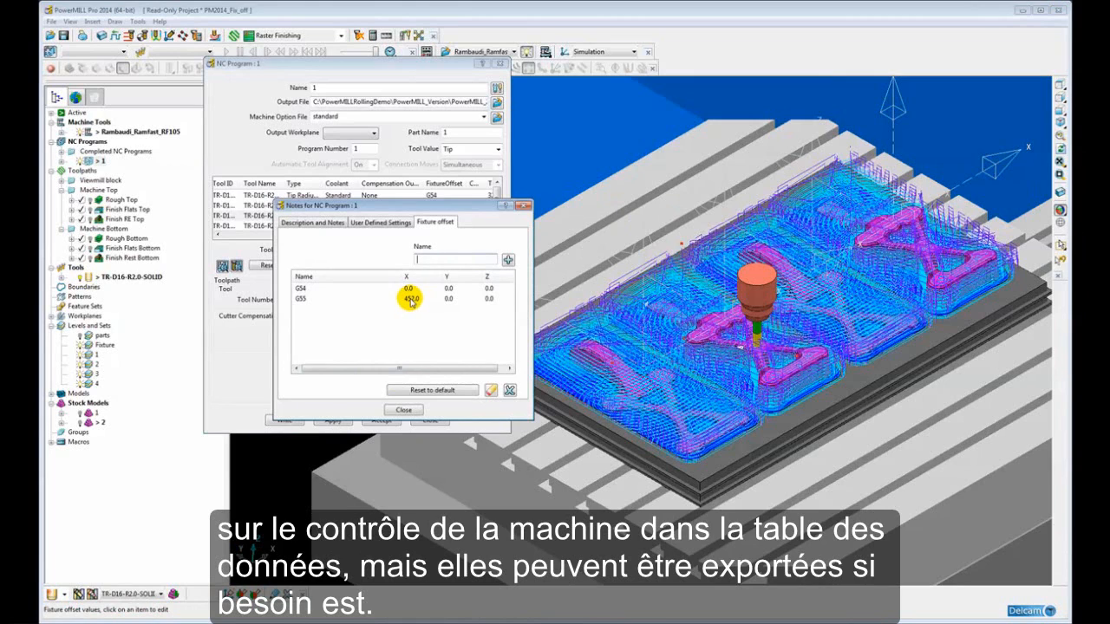
{"action": "left_click", "coordinate": [411, 299]}
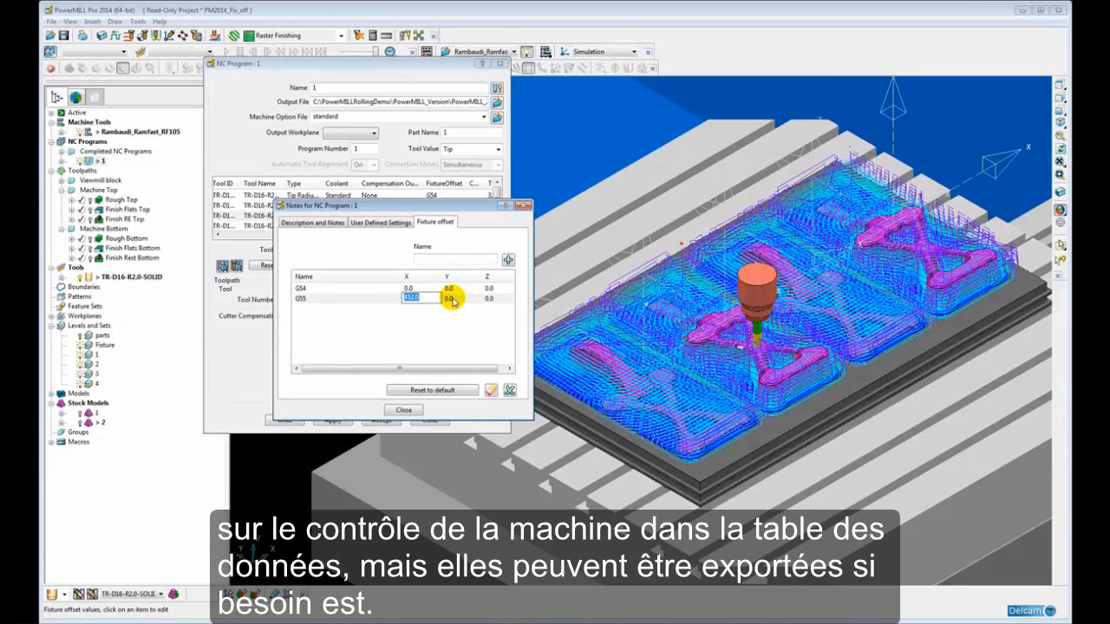
{"action": "left_click", "coordinate": [406, 409]}
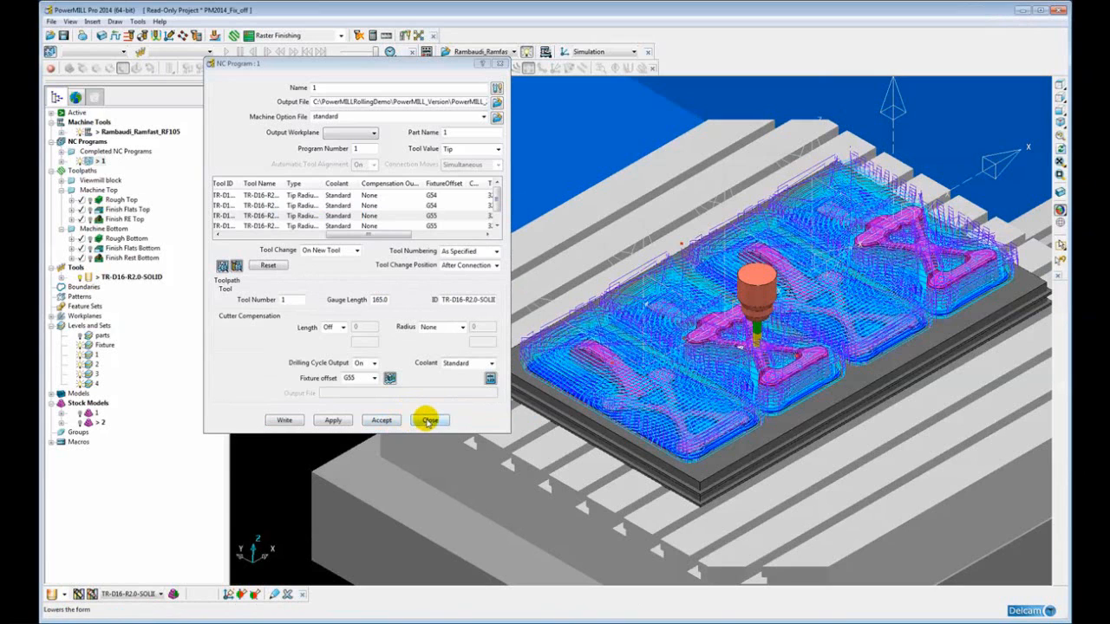
Close the NC program form, load NC program 1 into the simulation and play it on the machine tool.
{"action": "left_click", "coordinate": [429, 421]}
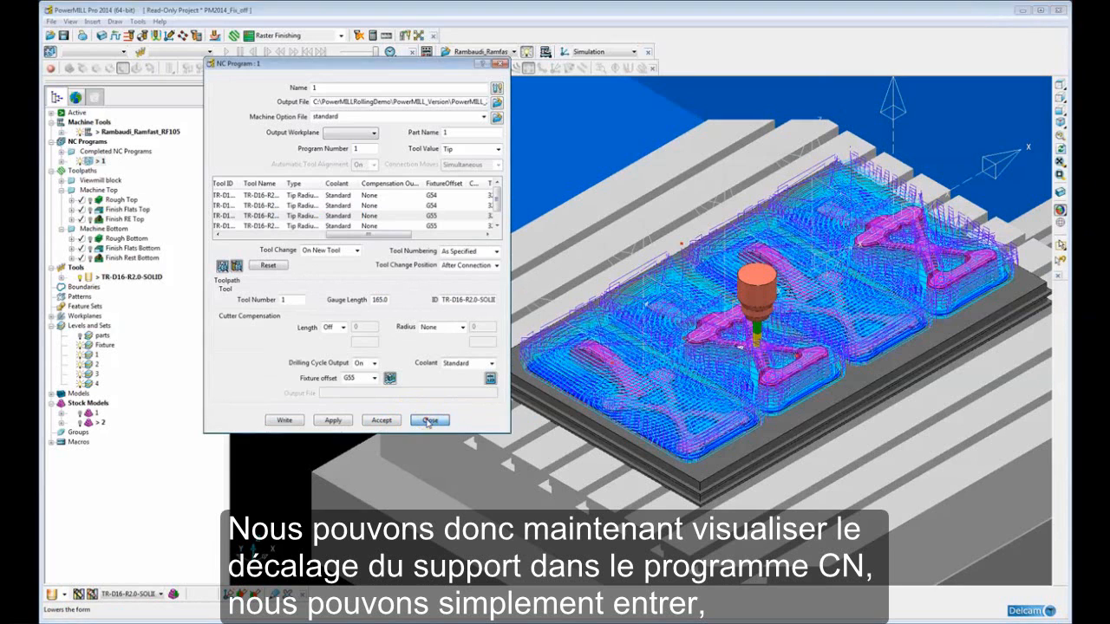
{"action": "scroll", "coordinate": [723, 347], "scroll_direction": "down", "scroll_amount": 3}
{"action": "middle_click_drag", "start_coordinate": [757, 370], "coordinate": [639, 354], "text": "shift"}
{"action": "scroll", "coordinate": [594, 364], "scroll_direction": "up", "scroll_amount": 1}
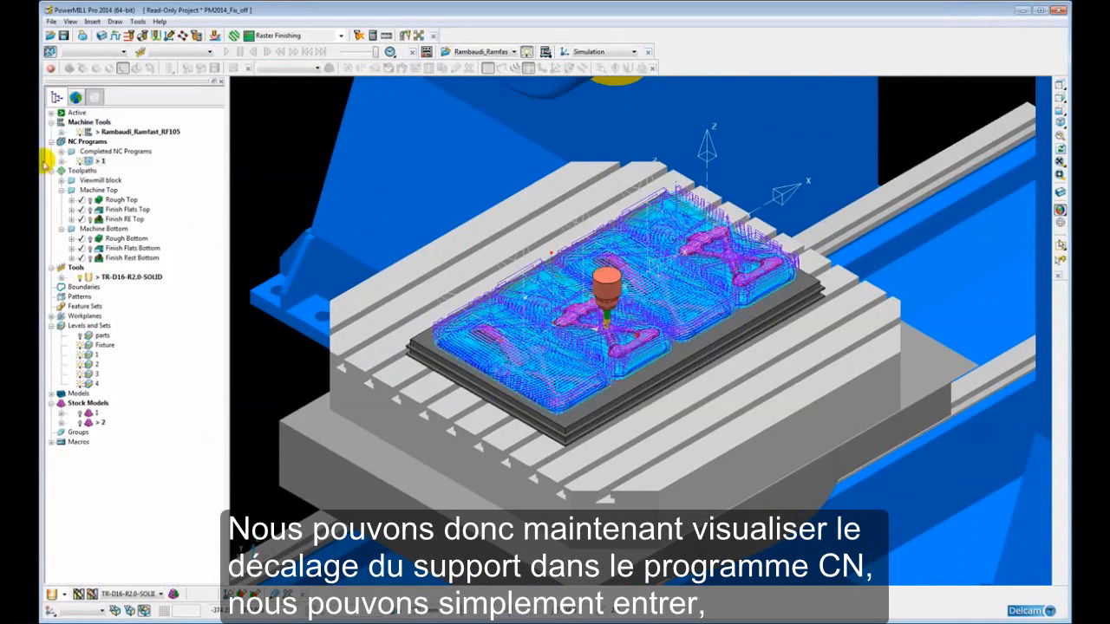
{"action": "left_click", "coordinate": [83, 51]}
{"action": "left_click", "coordinate": [84, 84]}
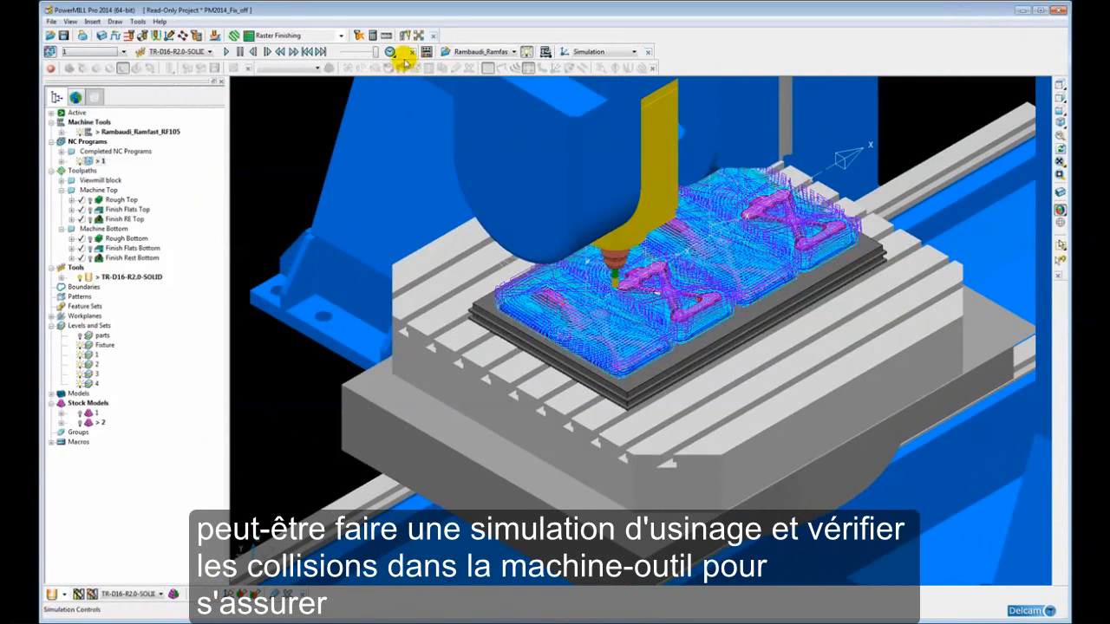
{"action": "left_click", "coordinate": [227, 52]}
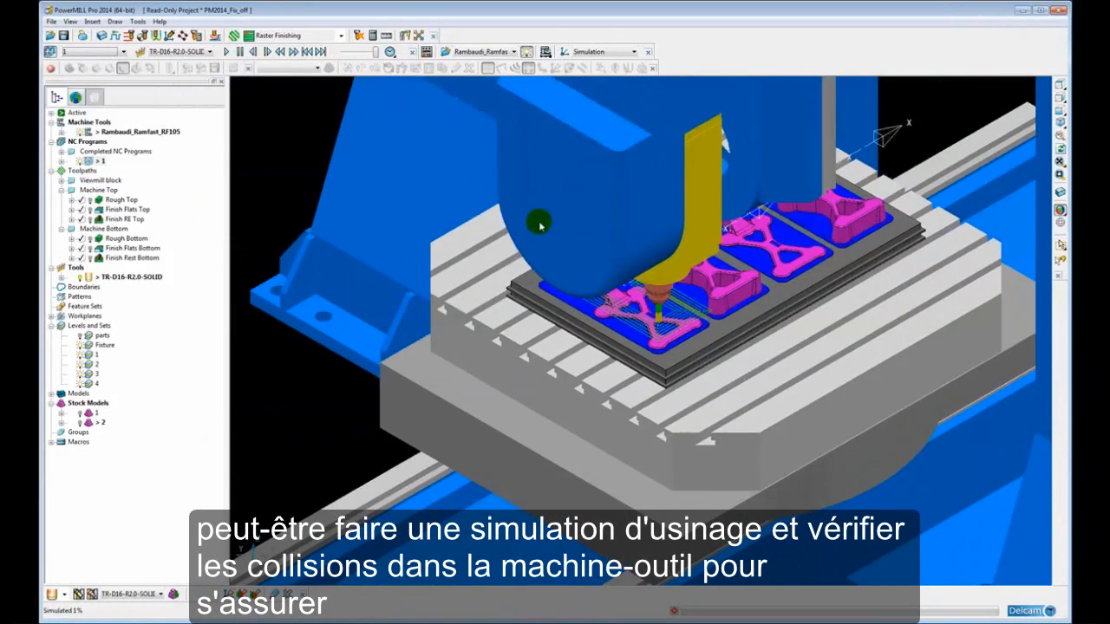